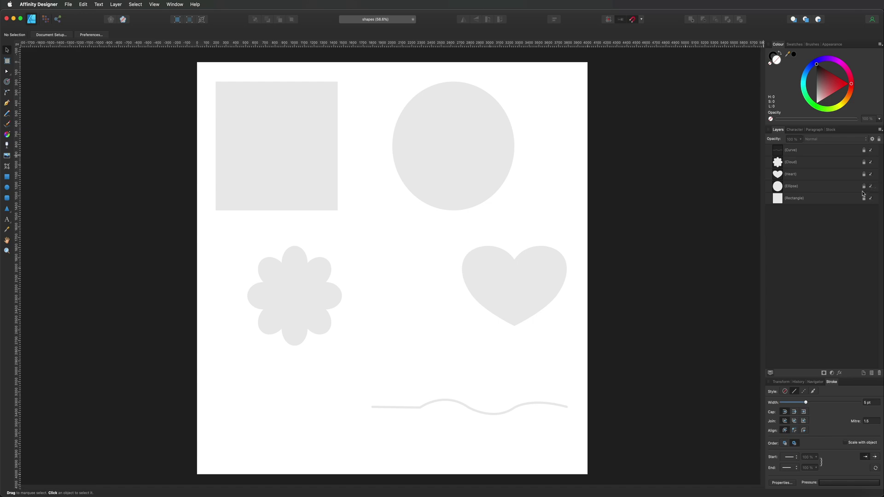
pyautogui.moveTo(428, 137); pyautogui.dragTo(357, 183)
pyautogui.moveTo(282, 161); pyautogui.dragTo(267, 185)
pyautogui.moveTo(311, 280); pyautogui.dragTo(294, 323)
pyautogui.moveTo(554, 265); pyautogui.dragTo(513, 253)
# - Trace the grey square with the Pen tool as a closed path with a straight-line node at each corner
pyautogui.click(6, 105)
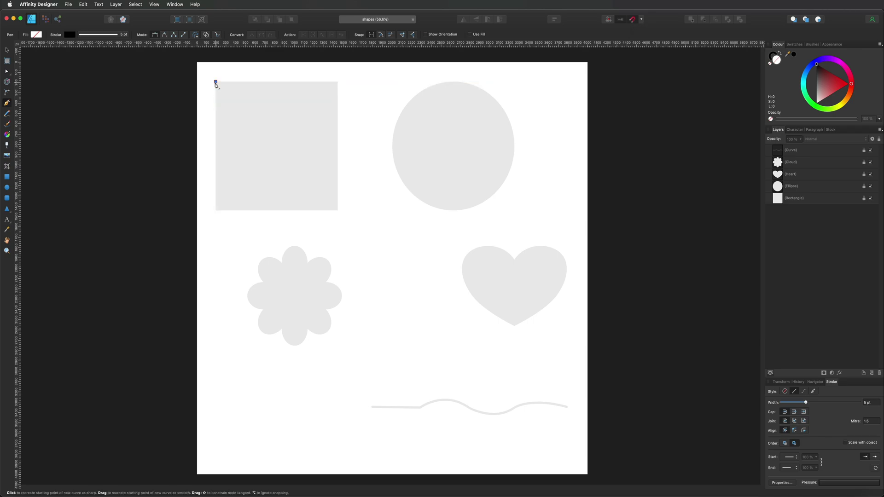
pyautogui.click(216, 82)
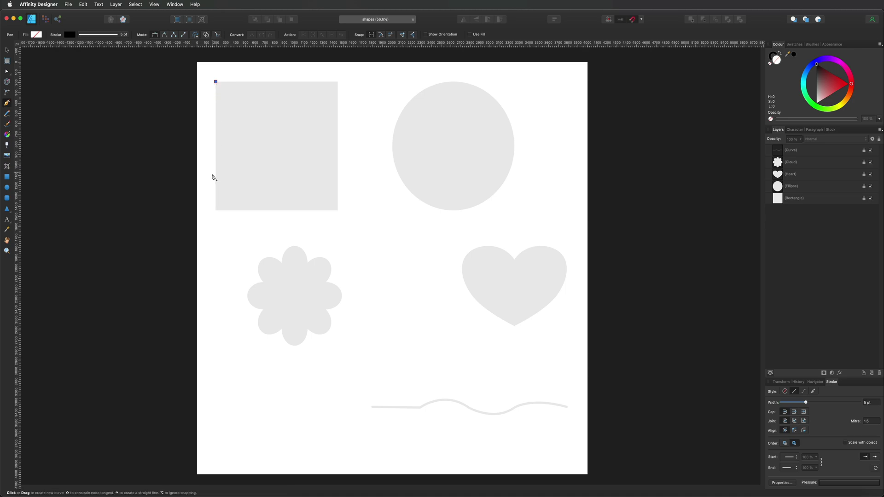
pyautogui.click(216, 211)
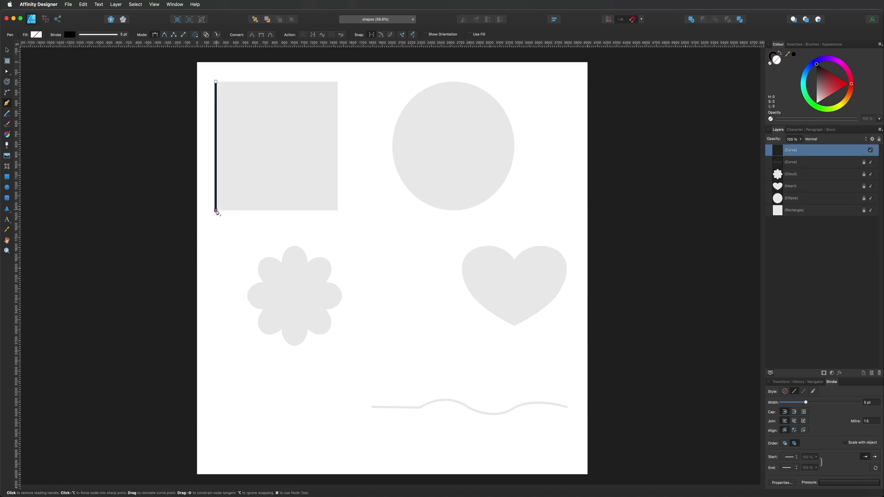
pyautogui.click(337, 210)
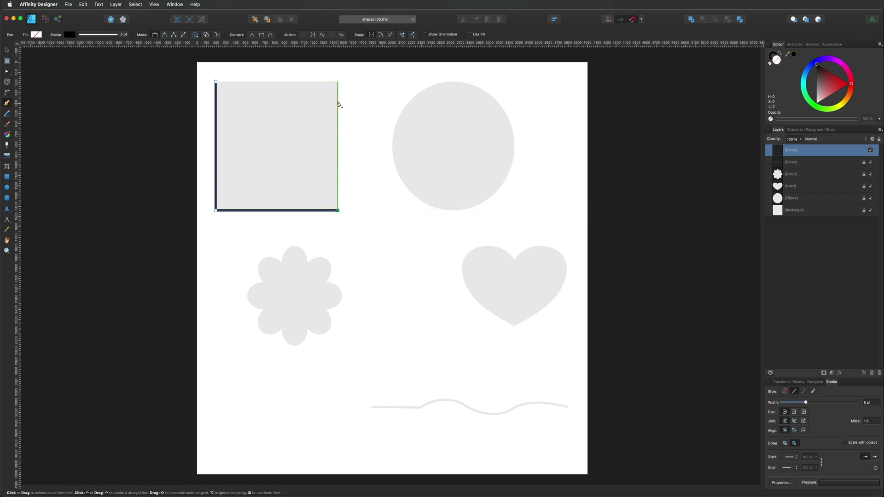
pyautogui.click(338, 82)
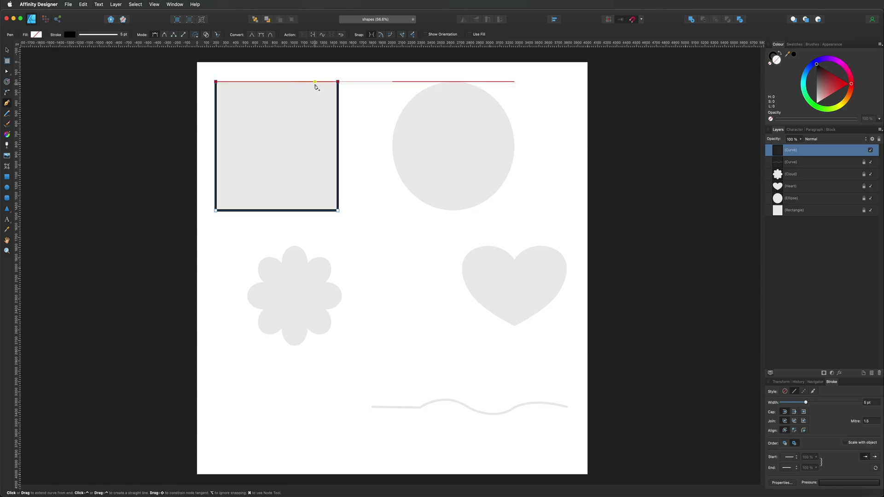
pyautogui.click(338, 82)
pyautogui.click(216, 82)
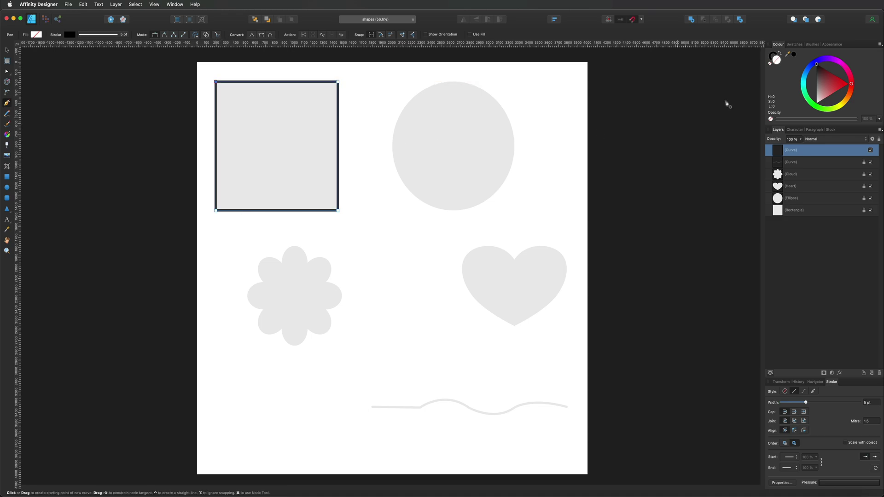
# - Fill the traced square with light red, remove its stroke, and deselect it
pyautogui.moveTo(827, 93); pyautogui.dragTo(834, 101)
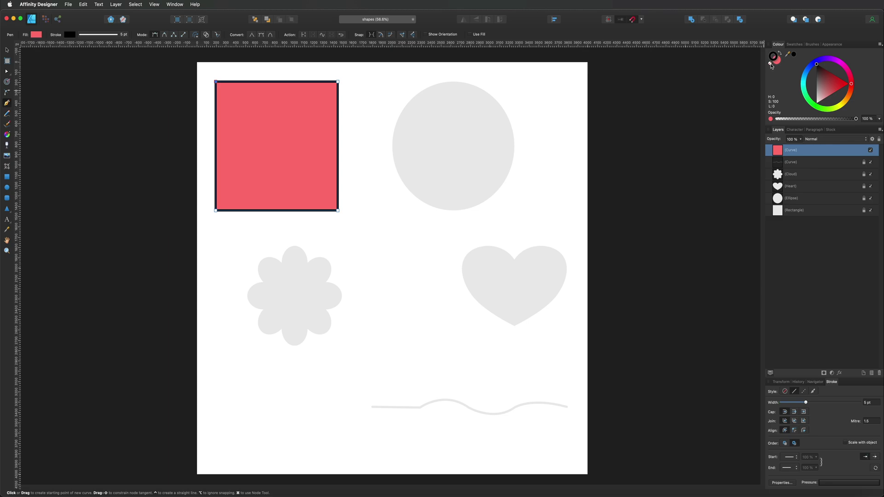
pyautogui.click(770, 64)
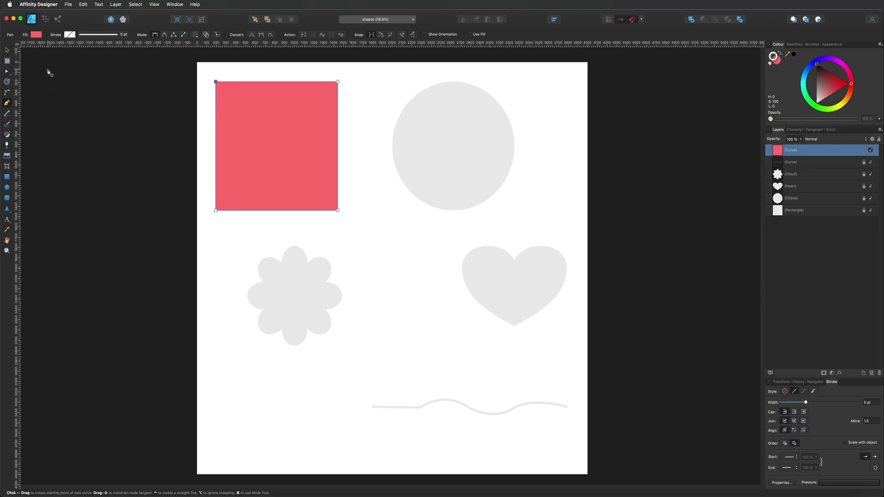
pyautogui.press('v')
pyautogui.click(83, 79)
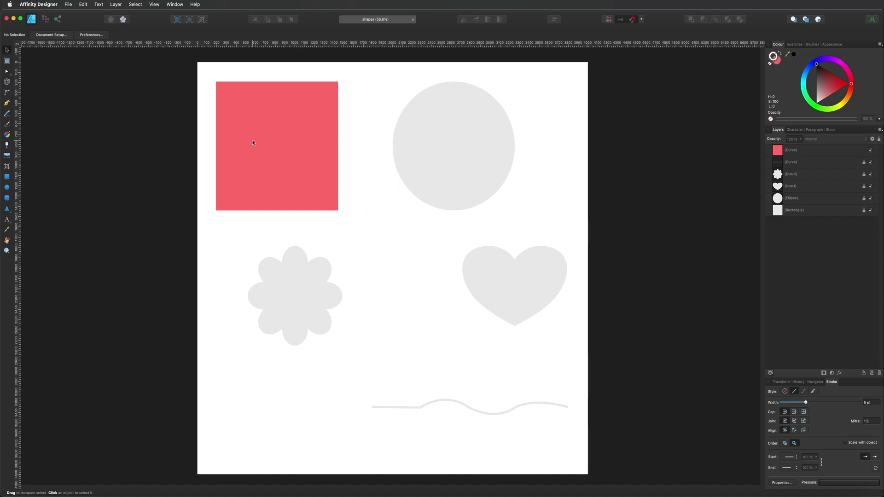
# - Try shaping a practice curve between the flower and the heart with the Pen tool, and undo it
pyautogui.click(7, 104)
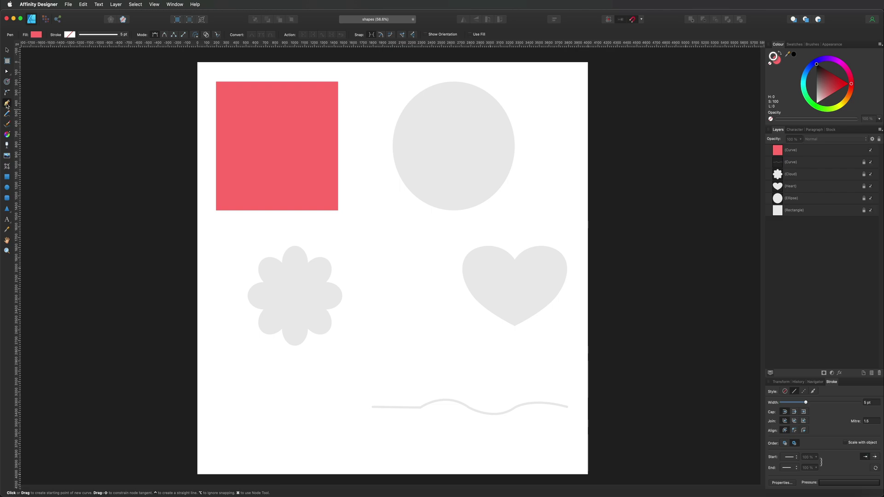
pyautogui.click(349, 236)
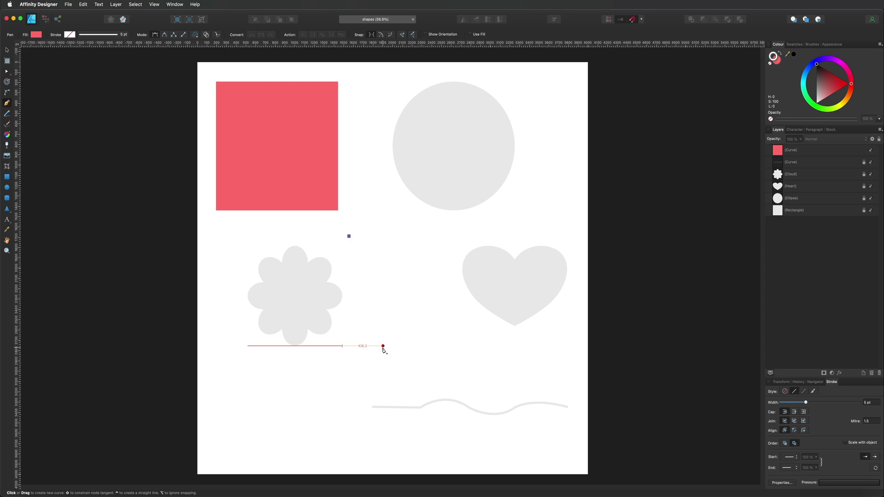
pyautogui.click(446, 308)
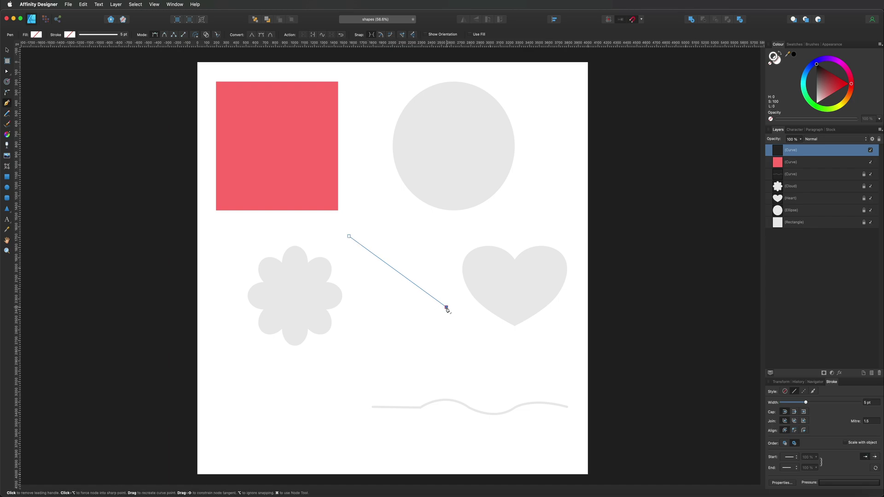
pyautogui.click(447, 308)
pyautogui.moveTo(447, 307); pyautogui.dragTo(433, 330)
pyautogui.moveTo(453, 298); pyautogui.dragTo(459, 287)
pyautogui.moveTo(463, 284)
pyautogui.mouseDown()
pyautogui.moveTo(501, 309)
pyautogui.moveTo(566, 294)
pyautogui.moveTo(580, 300)
pyautogui.moveTo(494, 217)
pyautogui.moveTo(539, 247)
pyautogui.moveTo(574, 292)
pyautogui.moveTo(509, 275)
pyautogui.moveTo(462, 285)
pyautogui.mouseUp()
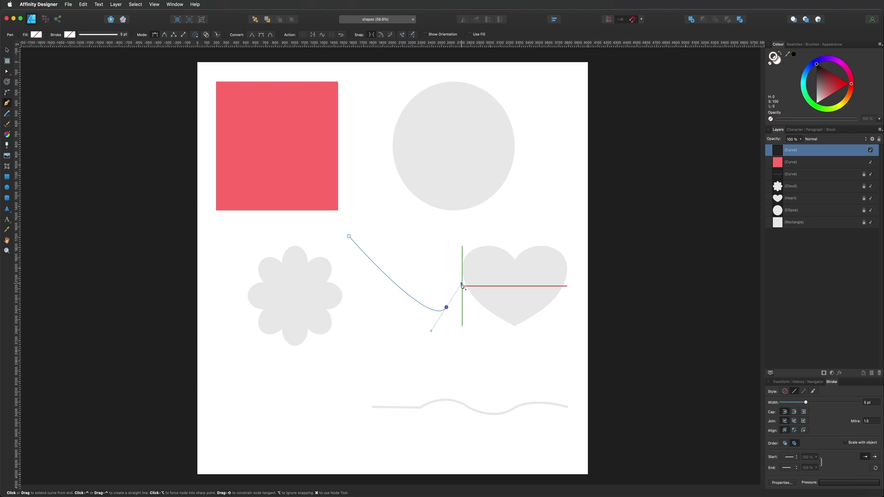
pyautogui.press('super+z')
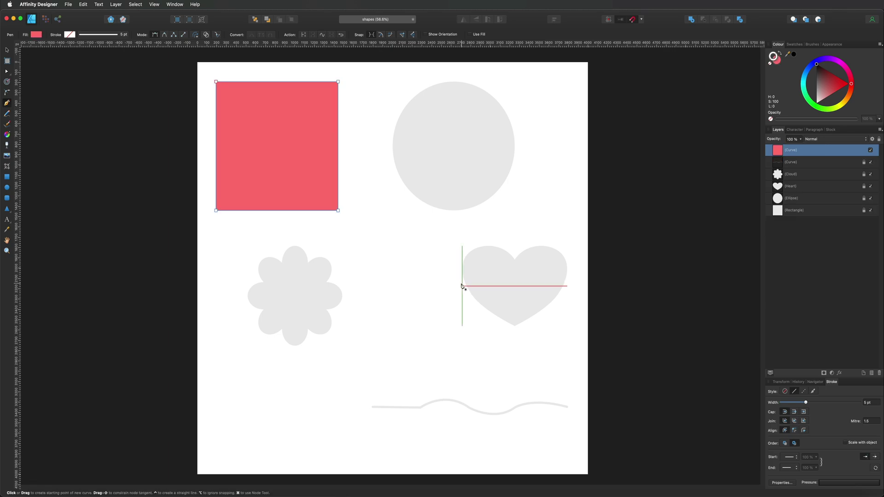
pyautogui.click(427, 82)
pyautogui.press('super+z')
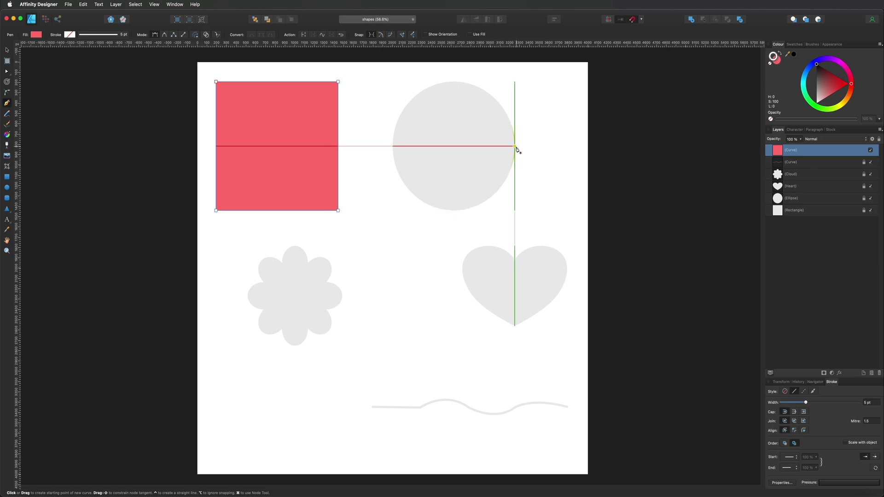
# - Try to trace the circle with only a top node and a curved bottom node, and delete the curve
pyautogui.click(453, 82)
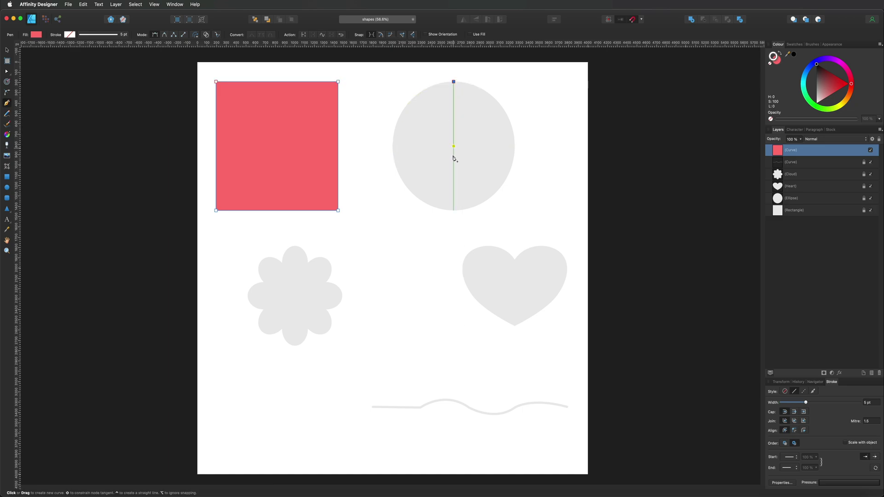
pyautogui.click(453, 210)
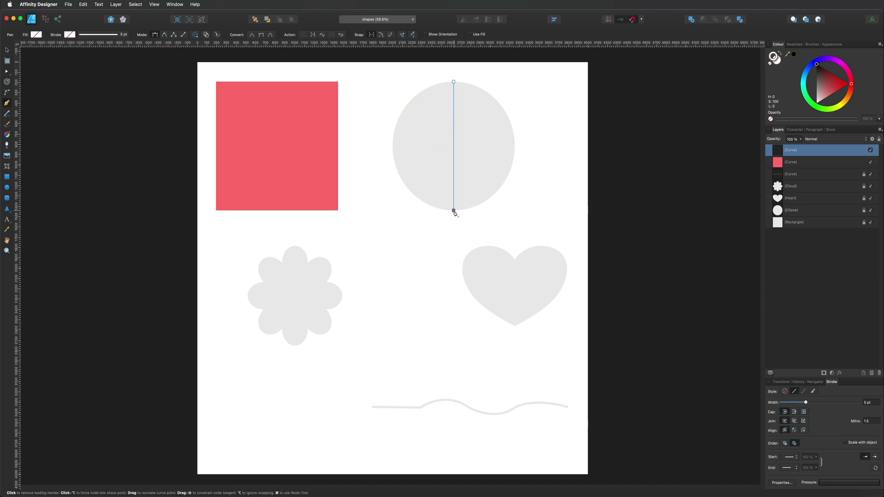
pyautogui.moveTo(454, 212); pyautogui.dragTo(591, 284)
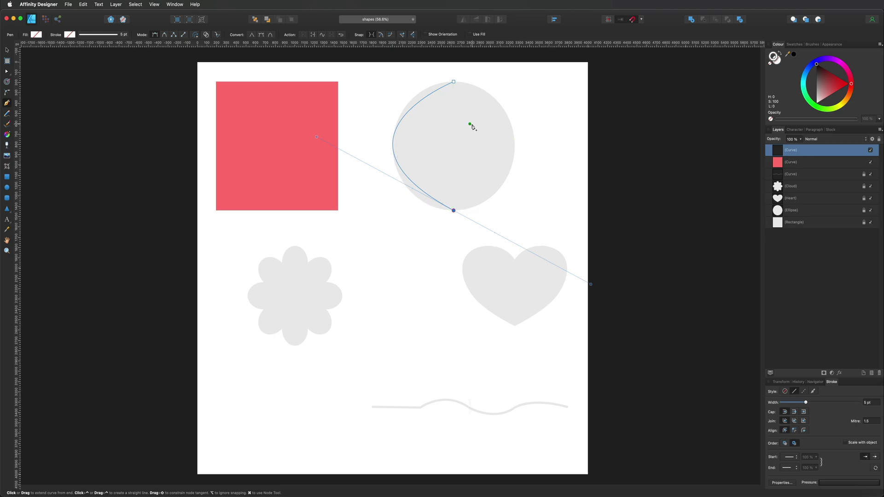
pyautogui.press('BackSpace')
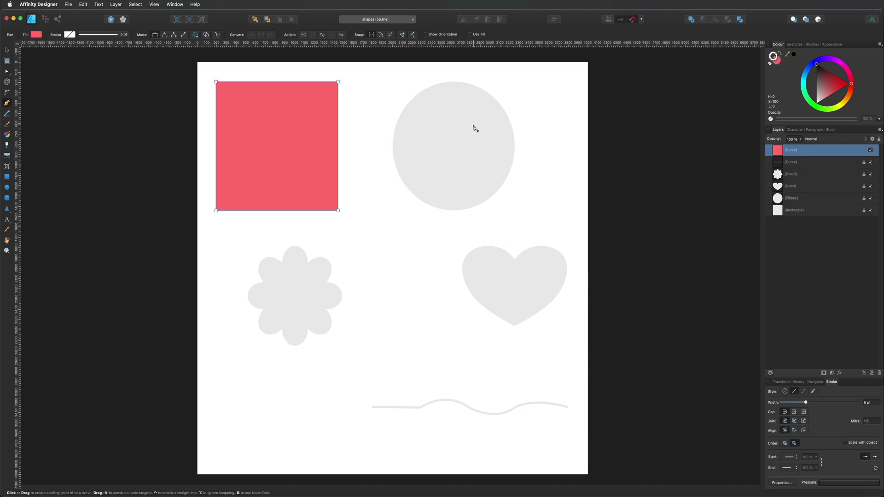
# - Trace the circle's upper-left quarter with the Pen tool, from its top point to a smooth node at its leftmost point
pyautogui.click(454, 83)
pyautogui.click(393, 147)
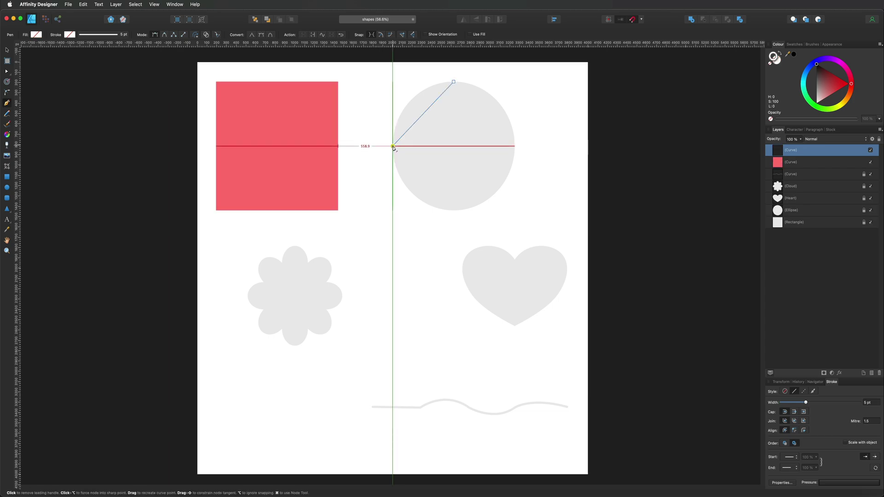
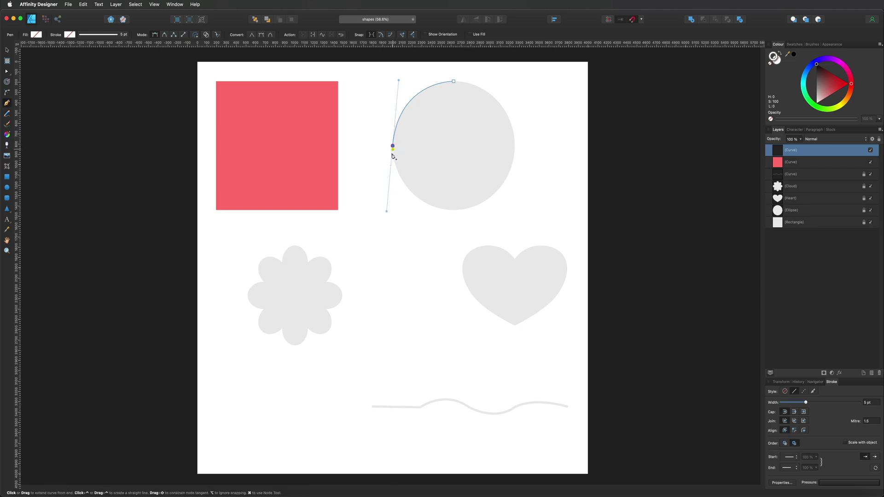
# - Try extending the curve to the circle's bottom while keeping the left node's leading handle, and undo that segment
pyautogui.click(453, 210)
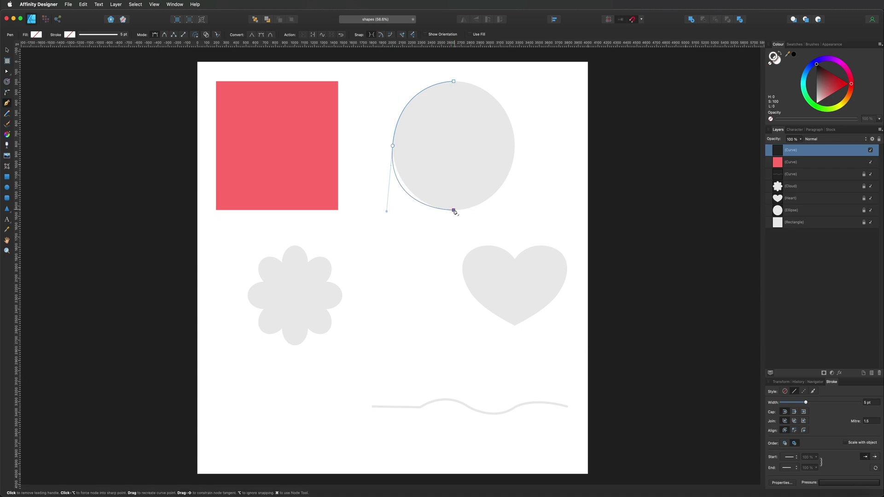
pyautogui.moveTo(455, 210); pyautogui.dragTo(515, 213)
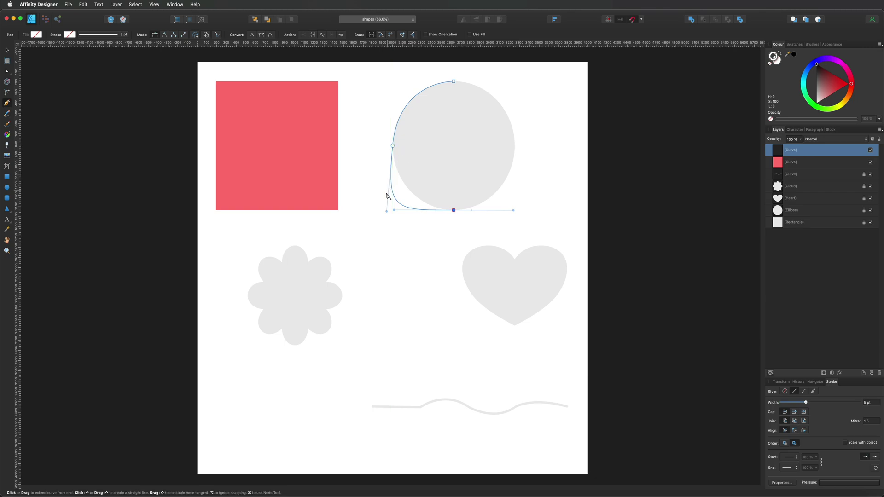
pyautogui.press('super')
pyautogui.press('super+z')
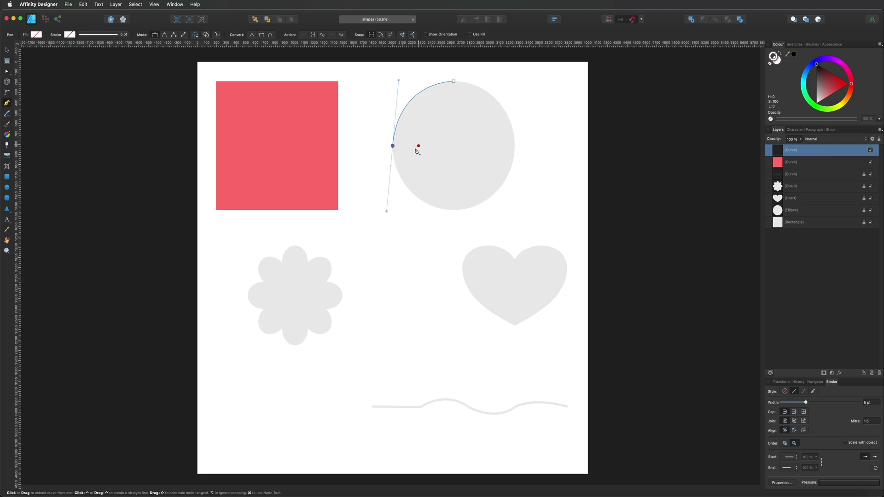
# - Trace the circle's lower half with curved nodes at its bottom and rightmost points, removing each node's leading handle before continuing
pyautogui.click(392, 147)
pyautogui.click(454, 211)
pyautogui.moveTo(454, 211); pyautogui.dragTo(515, 215)
pyautogui.scroll(-1, 454, 212)
pyautogui.click(454, 209)
pyautogui.click(514, 145)
pyautogui.moveTo(514, 145); pyautogui.dragTo(515, 82)
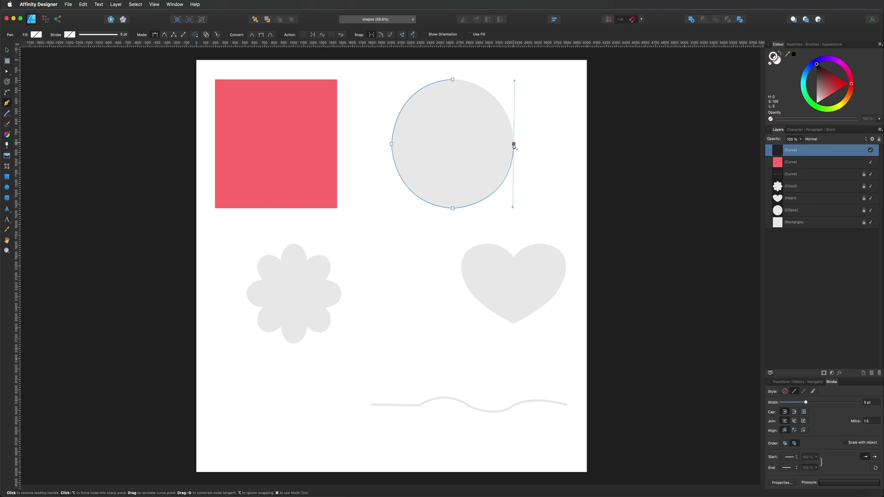
pyautogui.click(514, 144)
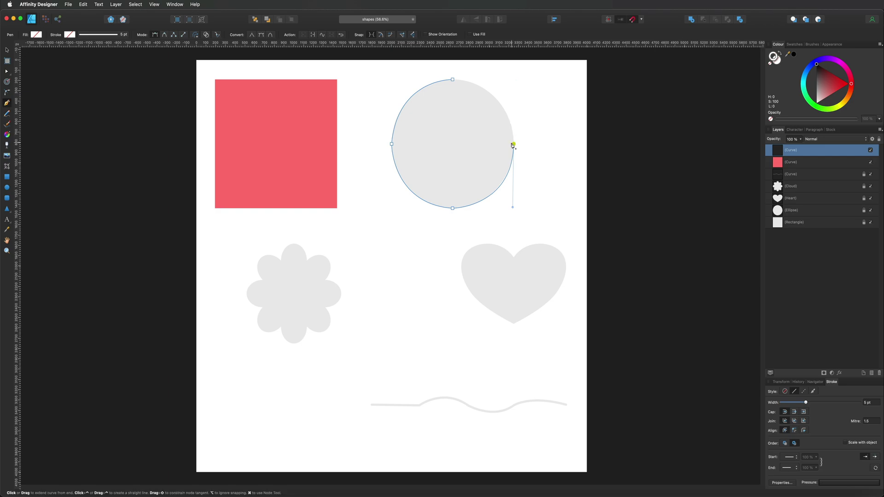
# - Try closing the path directly on the circle's starting node with a curved segment, and undo it
pyautogui.click(453, 80)
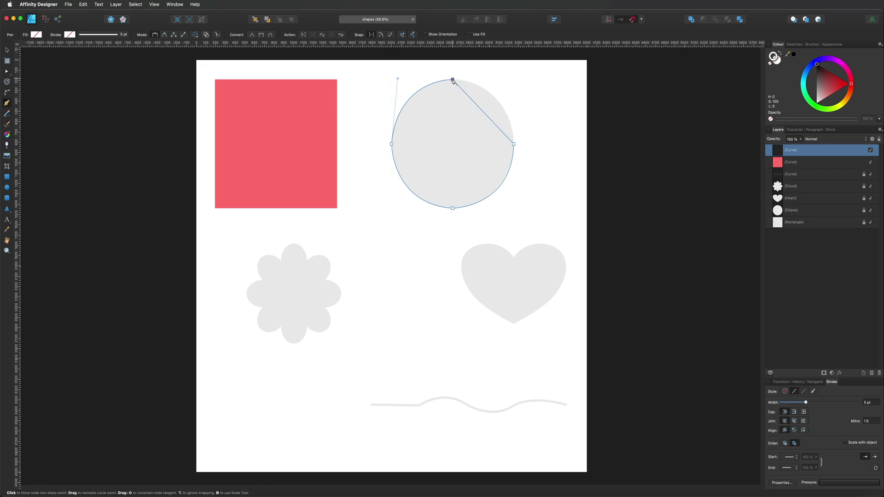
pyautogui.moveTo(453, 80); pyautogui.dragTo(412, 68)
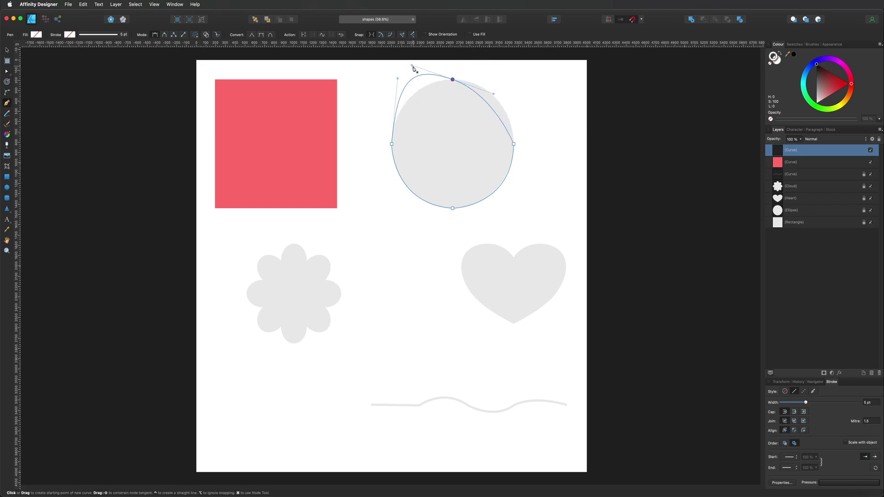
pyautogui.press('super+z')
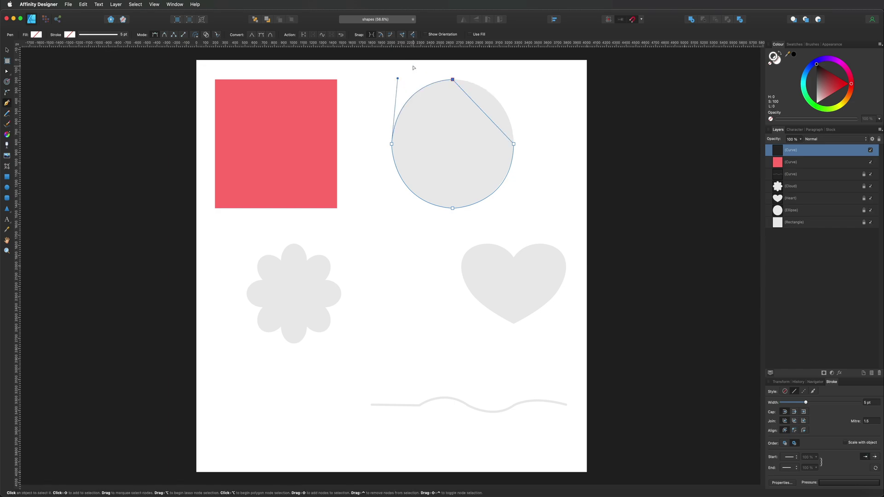
pyautogui.press('super+z')
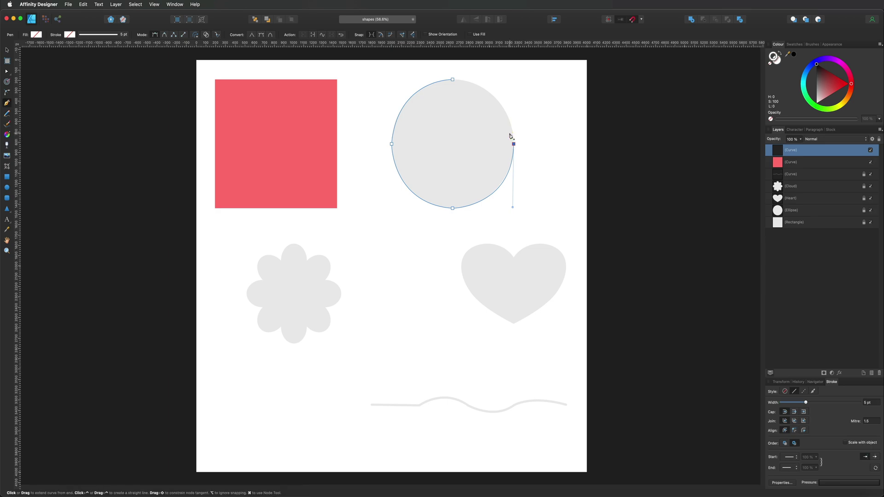
# - Complete the circle's upper-right quarter with a curved node placed just beside the starting node
pyautogui.click(455, 80)
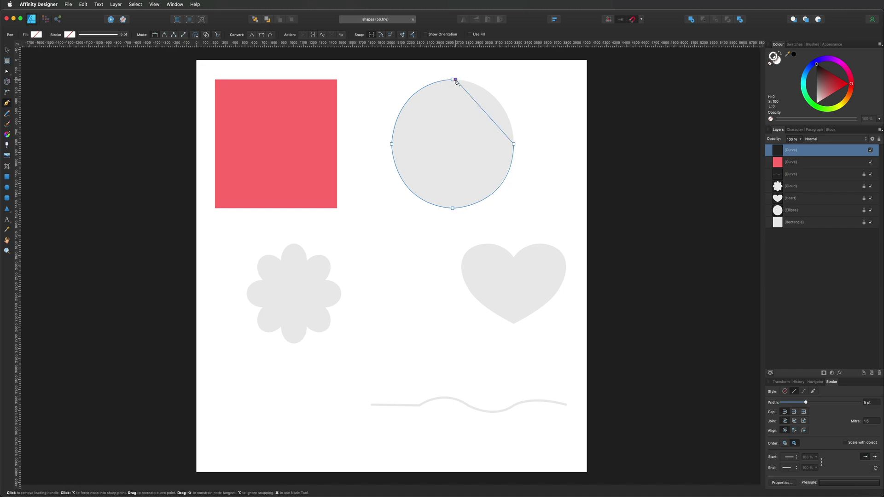
pyautogui.moveTo(456, 81); pyautogui.dragTo(397, 73)
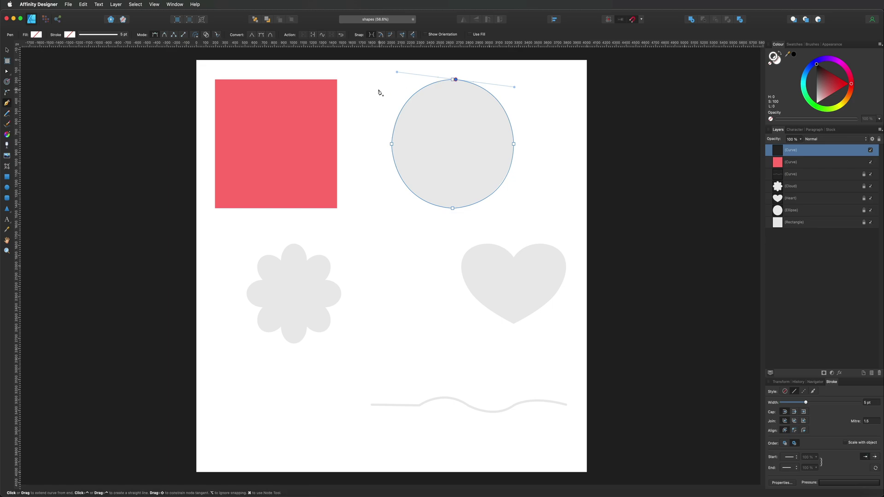
# - Join the end node to the circle's starting node with the Node tool, fit its handle to the upper-right edge, and deselect
pyautogui.click(7, 72)
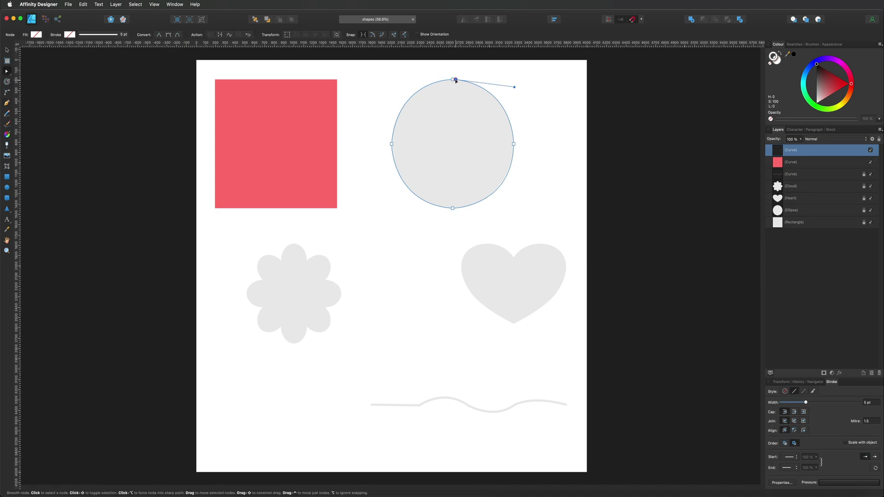
pyautogui.moveTo(456, 81); pyautogui.dragTo(454, 81)
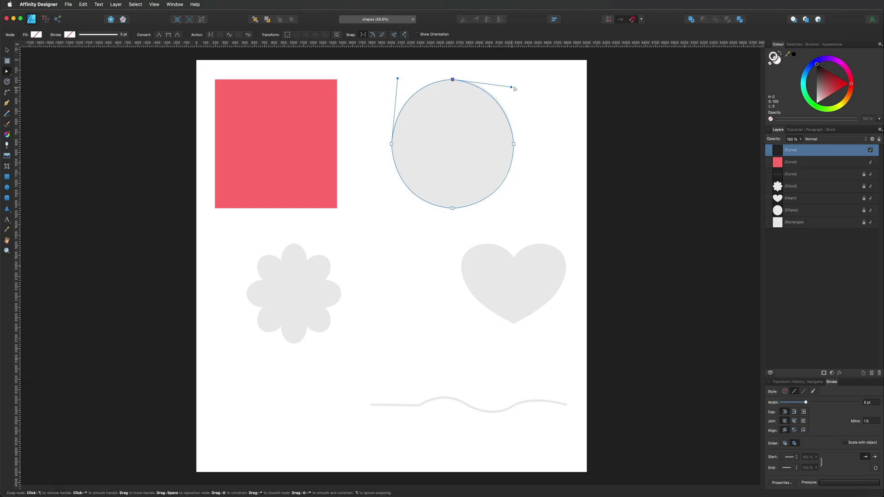
pyautogui.moveTo(512, 87); pyautogui.dragTo(515, 85)
pyautogui.click(531, 77)
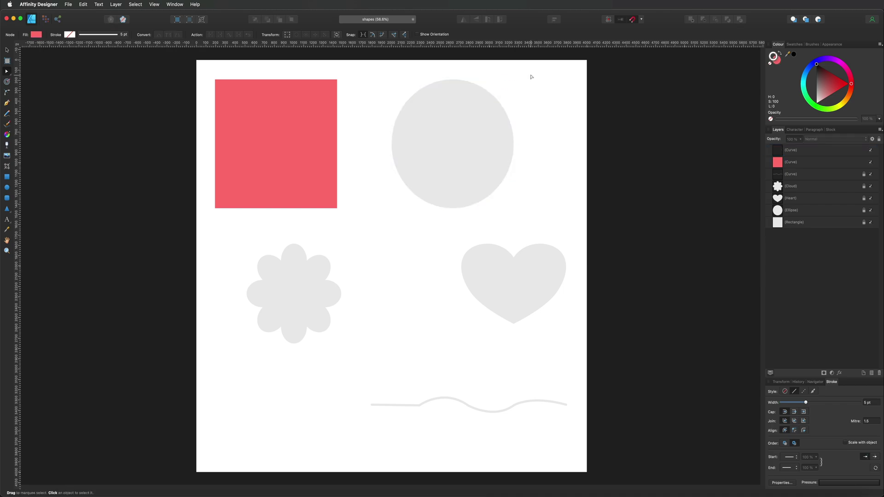
# - Give the traced circle a black stroke and a bright blue fill, and deselect it
pyautogui.click(466, 85)
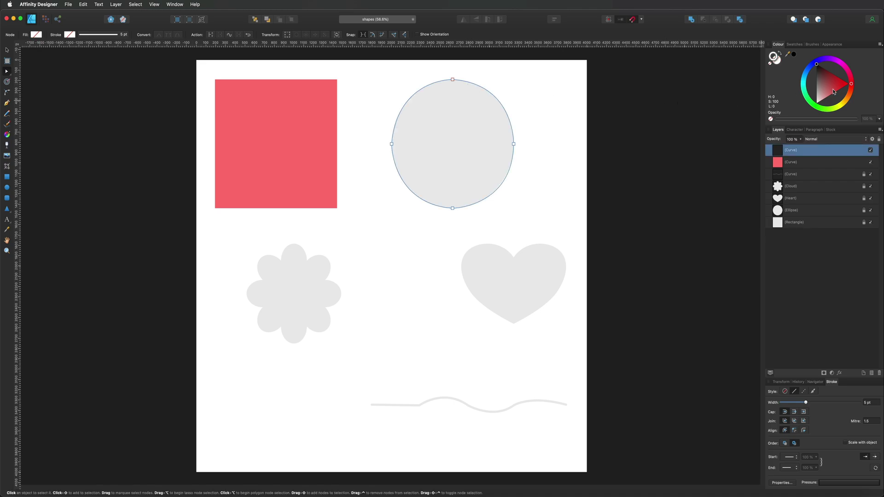
pyautogui.click(819, 108)
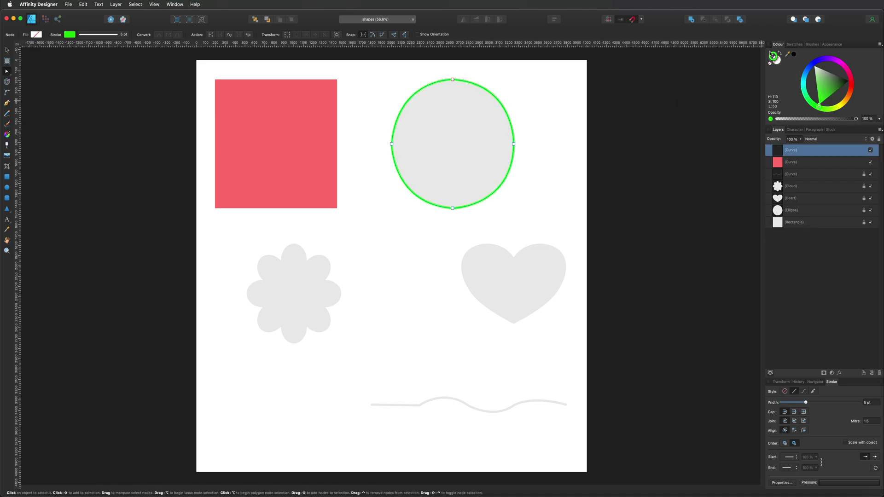
pyautogui.click(793, 55)
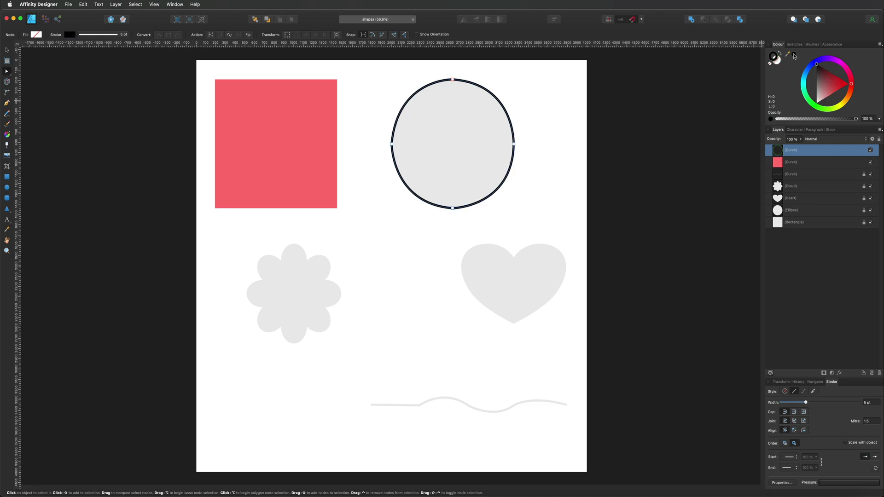
pyautogui.click(806, 78)
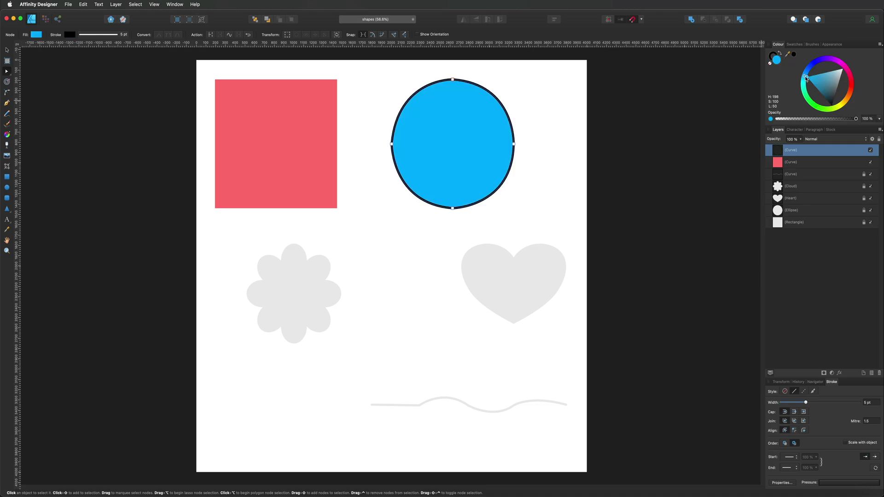
pyautogui.click(651, 101)
# - Remove the stroke from the blue circle, leaving only its fill, and deselect it
pyautogui.click(465, 89)
pyautogui.click(773, 55)
pyautogui.click(770, 63)
pyautogui.click(691, 70)
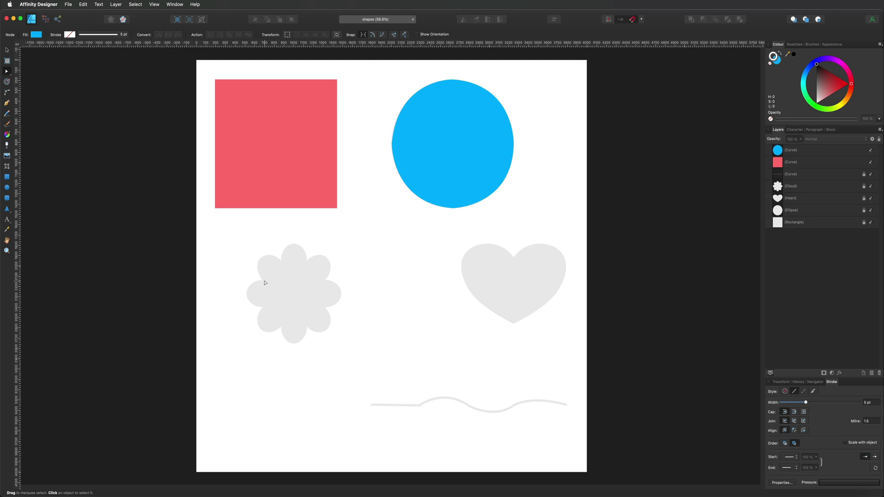
# - Try tracing the flower's upper-left petal with a single curved Pen tool segment, and undo the path
pyautogui.click(7, 103)
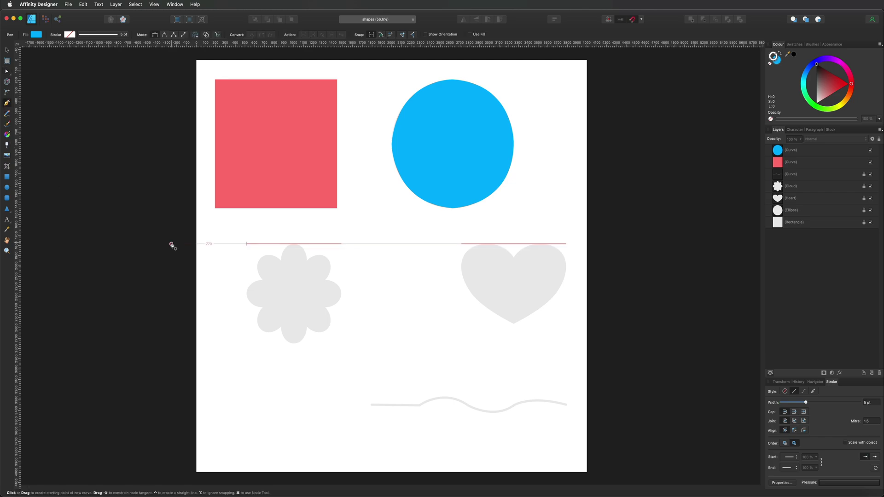
pyautogui.click(281, 261)
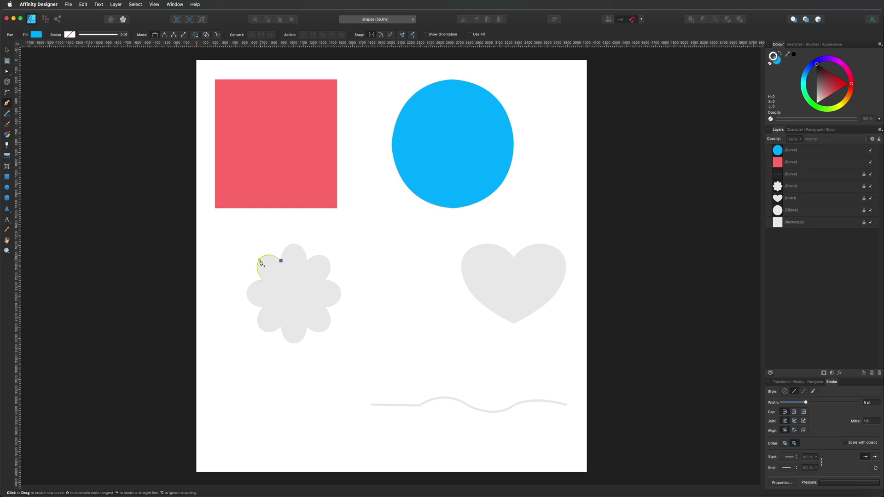
pyautogui.click(262, 281)
pyautogui.moveTo(263, 281); pyautogui.dragTo(279, 319)
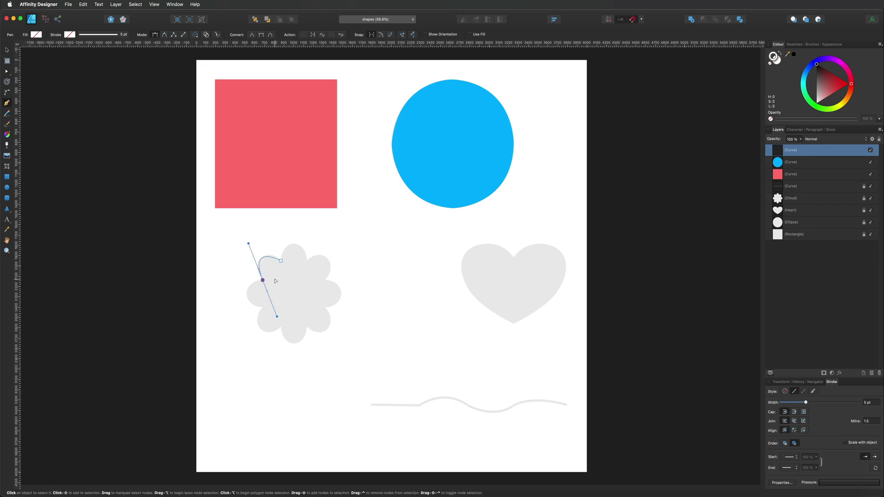
pyautogui.press('super+z')
pyautogui.press('super+z')
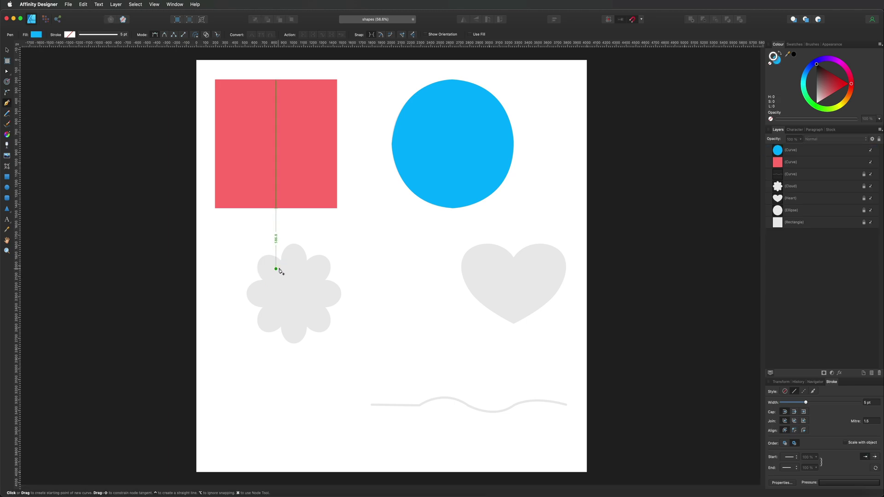
# - Trace the flower's upper-left petal from its upper notch with curved nodes at the tip and lower notch, removing each leading handle
pyautogui.click(281, 261)
pyautogui.moveTo(261, 261); pyautogui.dragTo(250, 271)
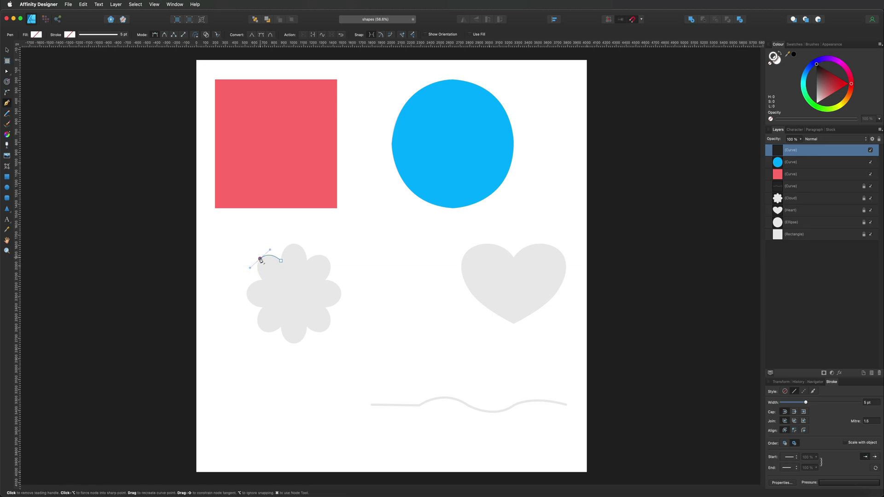
pyautogui.click(260, 260)
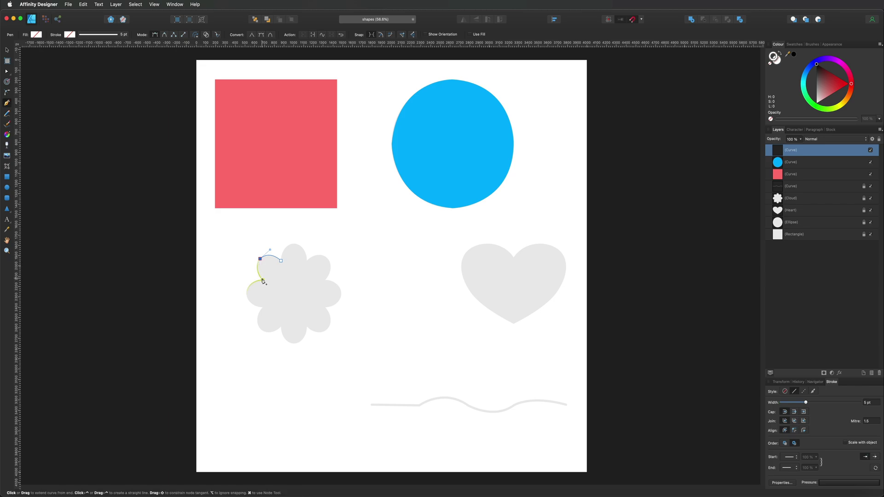
pyautogui.moveTo(270, 290); pyautogui.dragTo(274, 293)
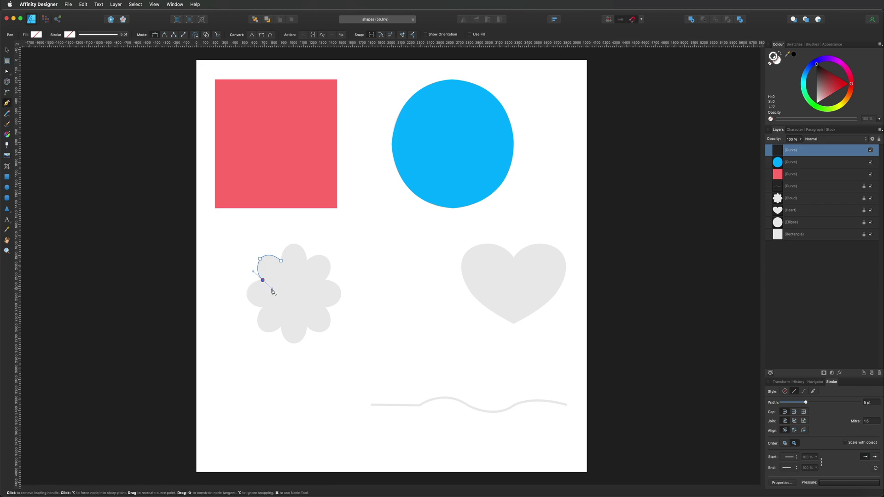
pyautogui.click(262, 280)
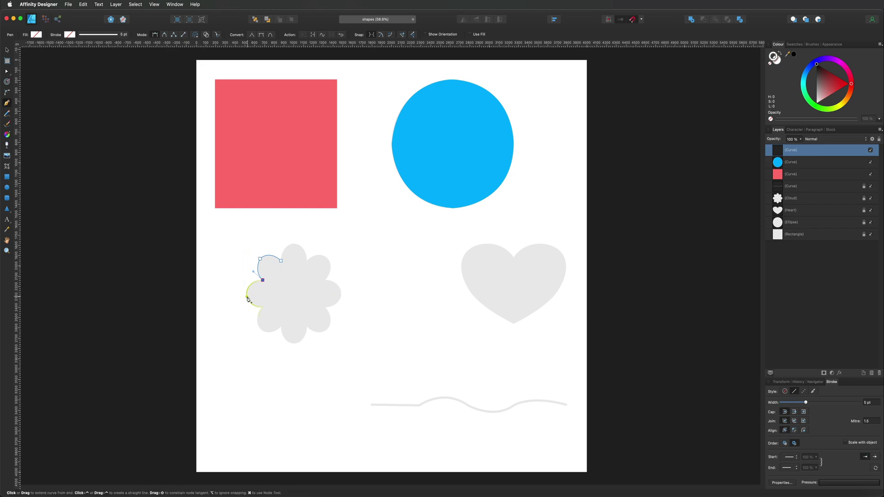
# - Trace the flower's left petal with curved nodes at its tip and lower notch, removing each node's leading handle
pyautogui.moveTo(247, 293); pyautogui.dragTo(245, 307)
pyautogui.click(247, 294)
pyautogui.click(263, 307)
pyautogui.moveTo(263, 308); pyautogui.dragTo(278, 309)
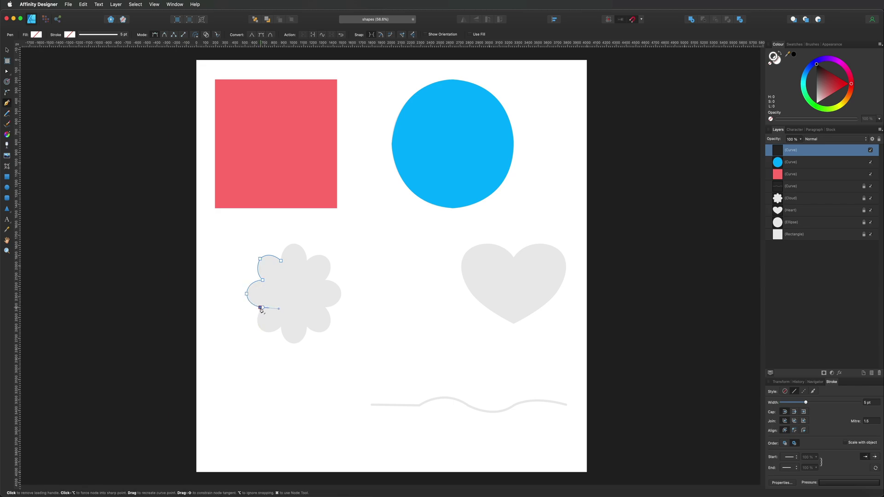
pyautogui.click(262, 308)
# - Continue the flower path around the lower-left and bottom petals with a curved node at each tip and notch
pyautogui.moveTo(262, 331); pyautogui.dragTo(273, 345)
pyautogui.click(262, 330)
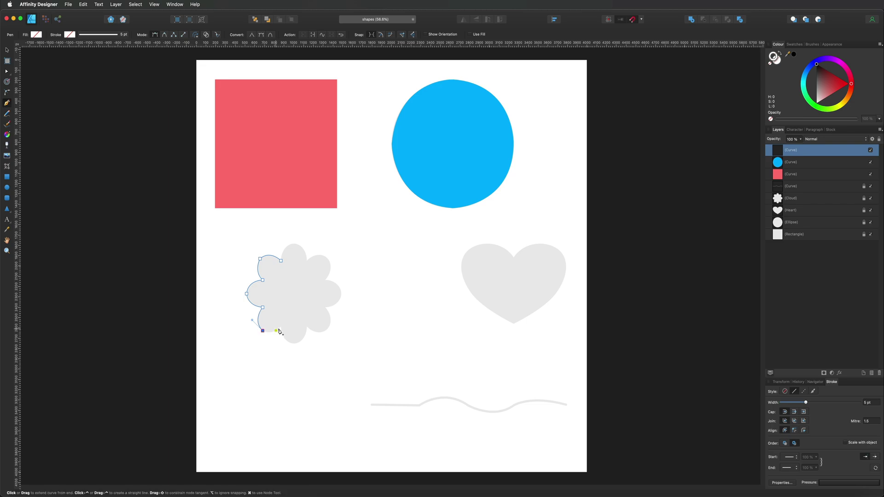
pyautogui.click(281, 328)
pyautogui.click(293, 343)
pyautogui.click(307, 326)
# - Continue the flower path around the lower-right, right and upper-right petals, ending with a curved node at the top petal's tip
pyautogui.click(328, 326)
pyautogui.click(325, 307)
pyautogui.click(342, 294)
pyautogui.click(325, 280)
pyautogui.click(305, 260)
pyautogui.click(294, 243)
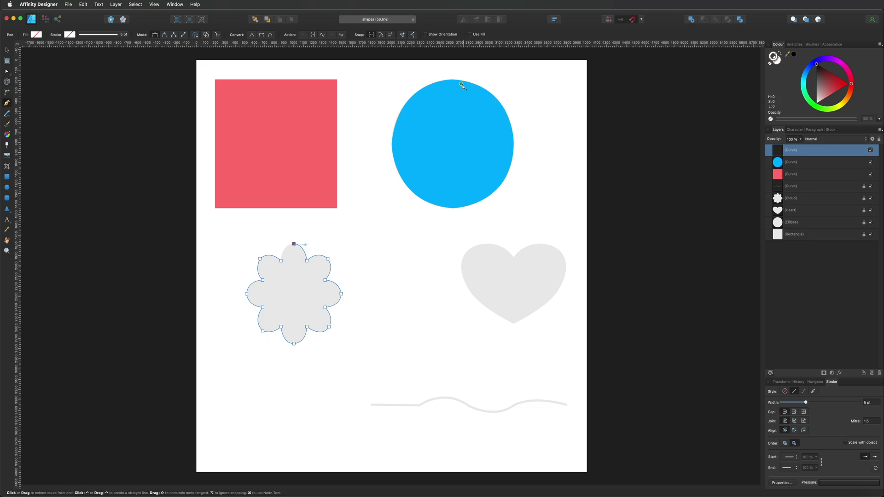
# - Finish the top petal with a curved node beside the starting node, and join the two with the Node tool
pyautogui.click(282, 256)
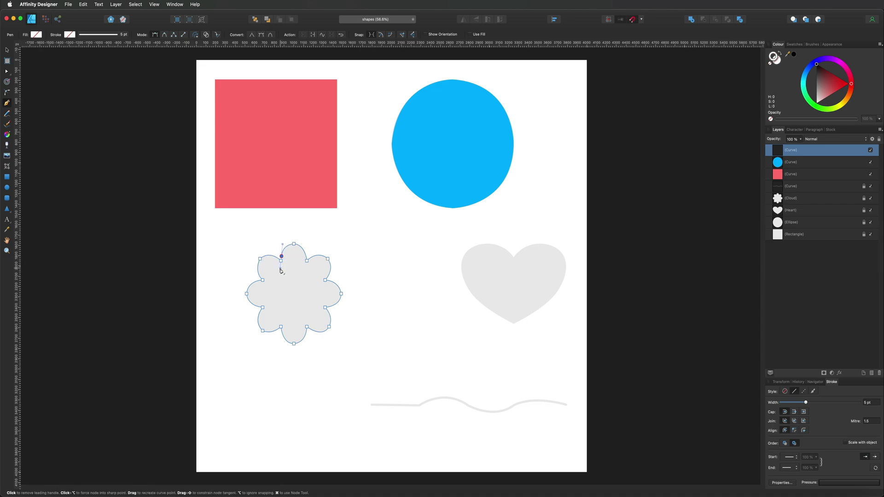
pyautogui.click(8, 73)
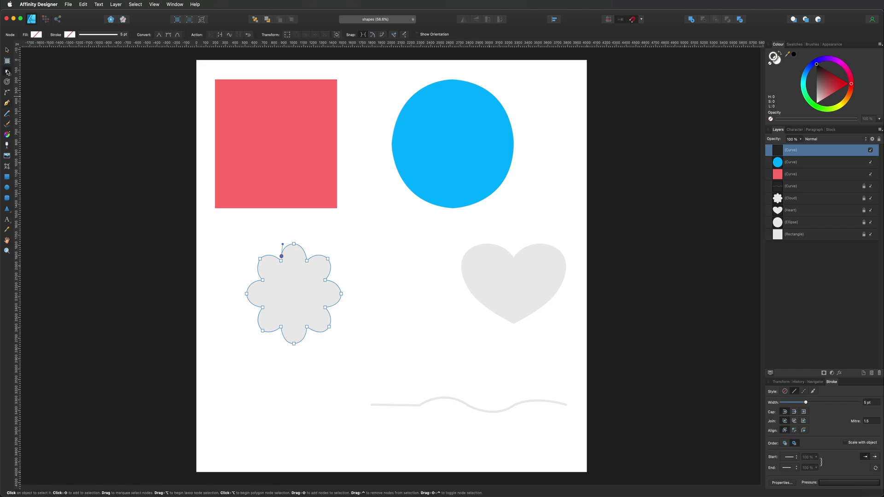
pyautogui.moveTo(282, 259); pyautogui.dragTo(282, 245)
# - Fill the traced flower with yellow, remove its stroke, and deselect it
pyautogui.click(845, 105)
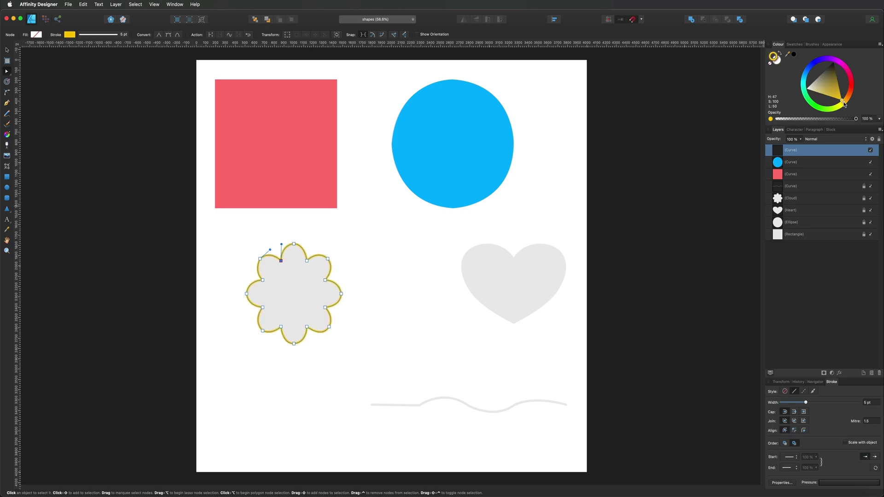
pyautogui.click(794, 54)
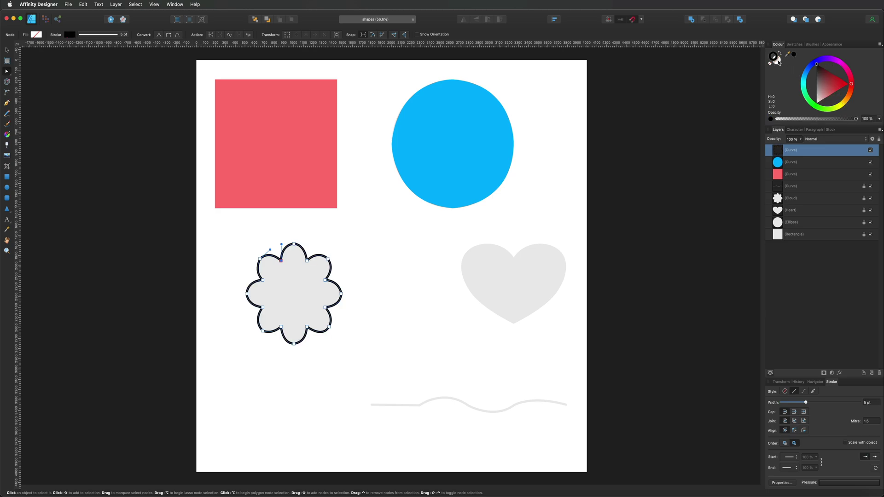
pyautogui.click(842, 106)
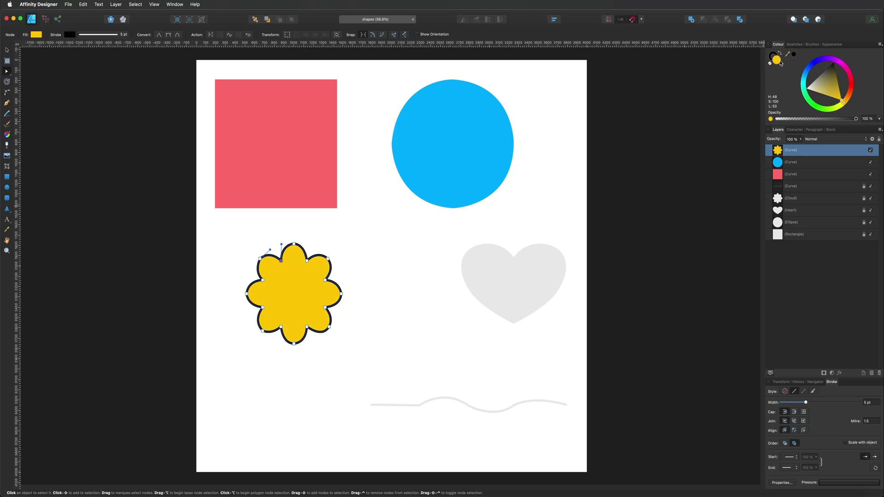
pyautogui.click(774, 57)
pyautogui.click(770, 63)
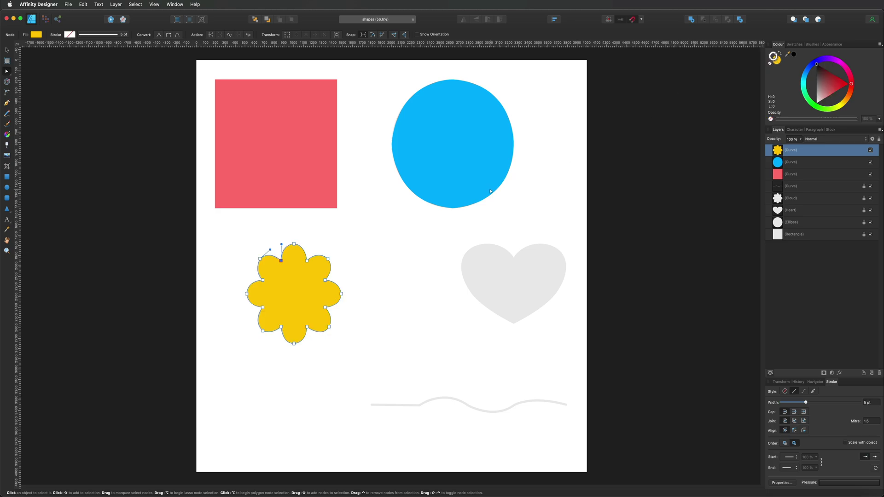
pyautogui.click(290, 239)
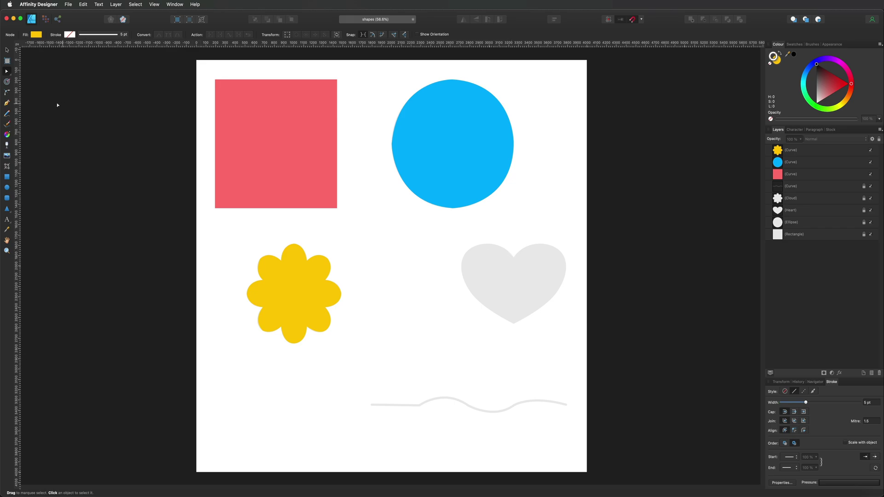
# - Start a Pen tool path at the heart's top notch and curve it over the left lobe, removing the new node's leading handle
pyautogui.click(9, 104)
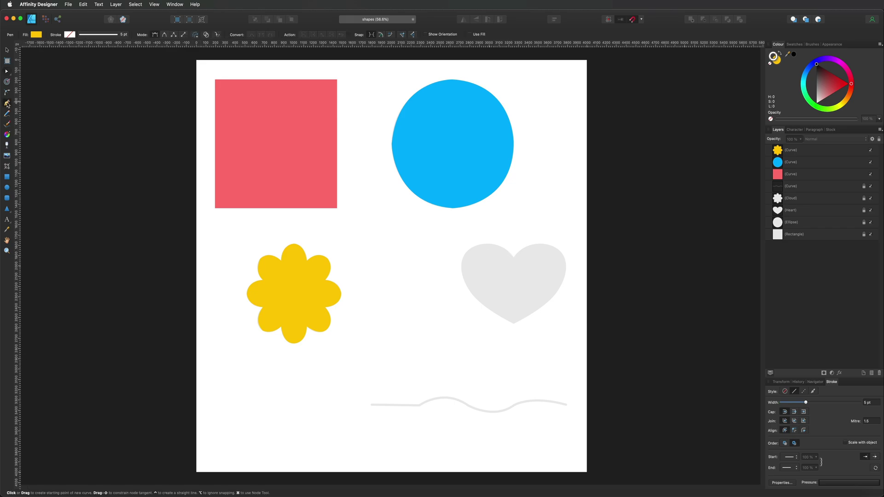
pyautogui.click(514, 258)
pyautogui.moveTo(464, 255); pyautogui.dragTo(438, 283)
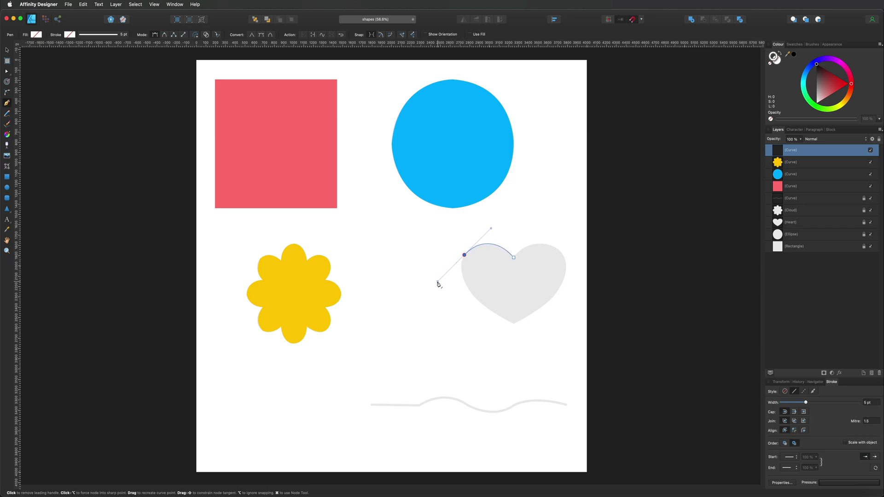
pyautogui.click(465, 255)
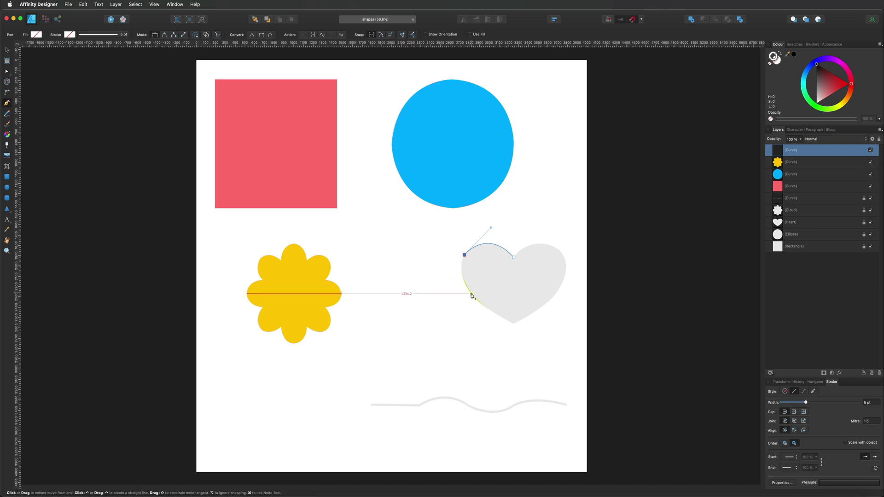
# - Trace the heart's left side down to its bottom tip with two curved nodes, removing each node's leading handle
pyautogui.moveTo(471, 295); pyautogui.dragTo(489, 317)
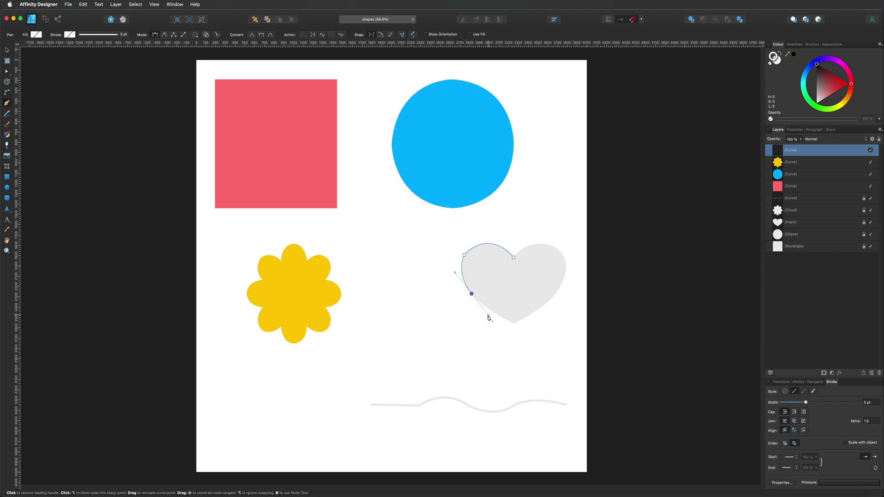
pyautogui.click(472, 295)
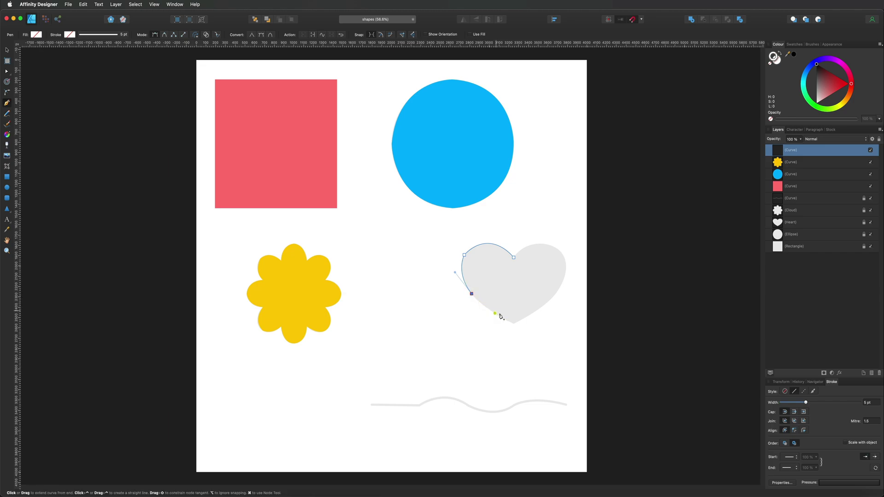
pyautogui.click(514, 325)
pyautogui.moveTo(514, 324); pyautogui.dragTo(537, 337)
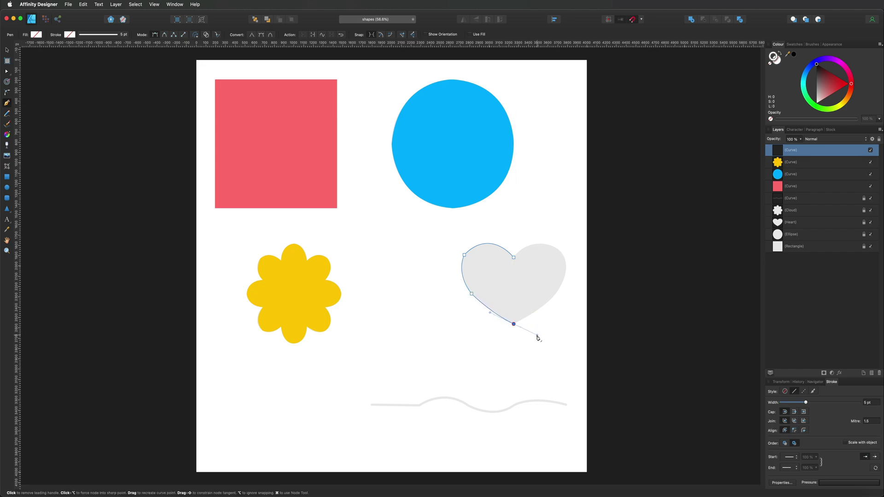
pyautogui.click(515, 324)
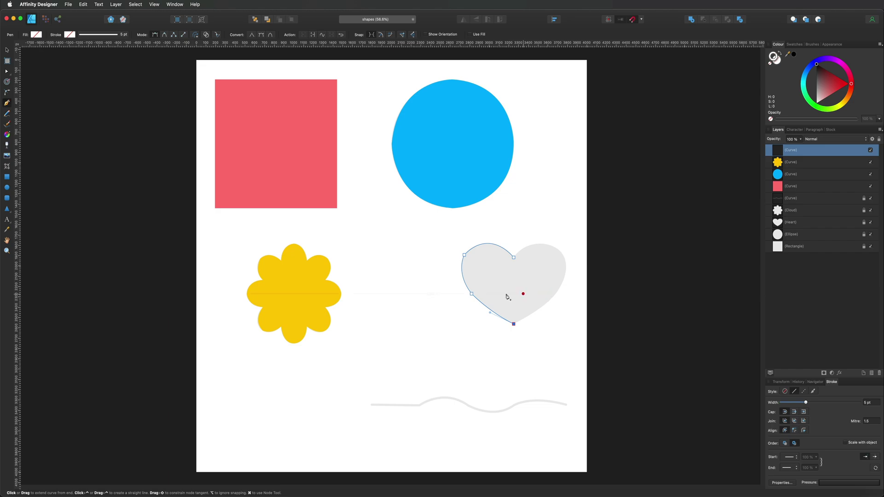
# - Trace the heart's right side up to the right lobe with two curved nodes, removing the last node's leading handle
pyautogui.click(556, 294)
pyautogui.moveTo(557, 295); pyautogui.dragTo(559, 290)
pyautogui.moveTo(563, 255); pyautogui.dragTo(555, 240)
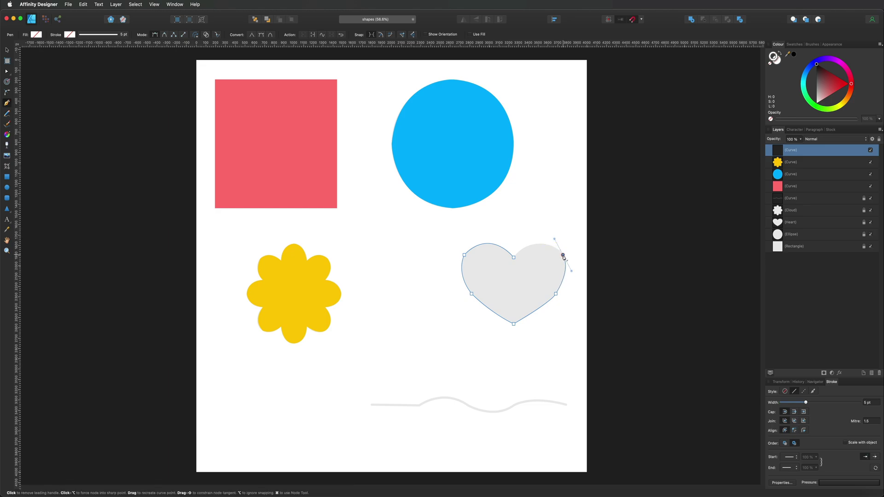
pyautogui.click(563, 256)
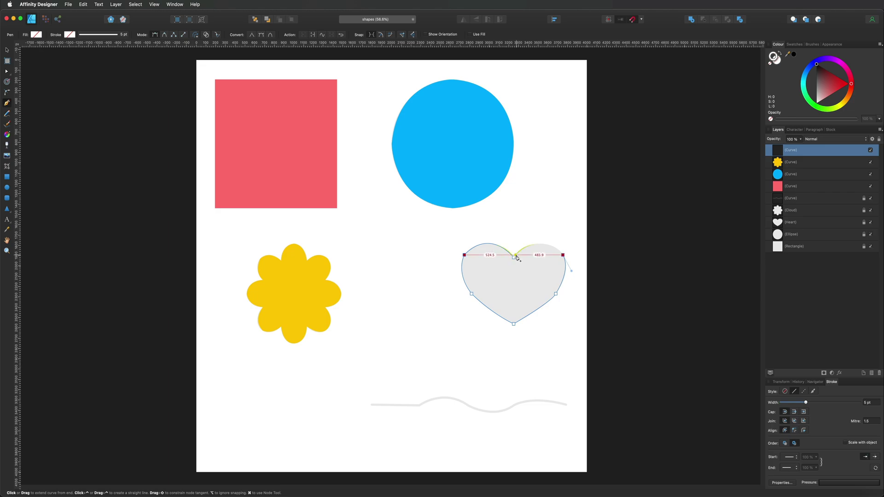
# - Curve over the heart's right lobe to a node beside the starting node, and join the two with the Node tool
pyautogui.moveTo(516, 256); pyautogui.dragTo(488, 279)
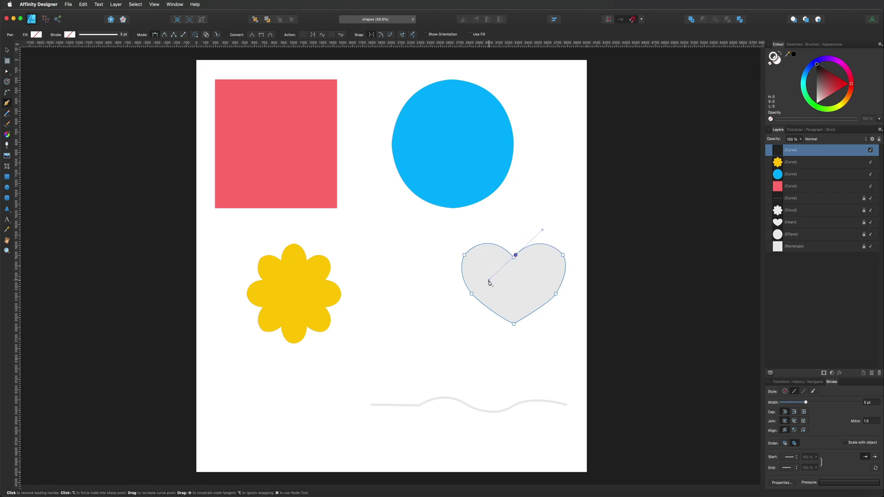
pyautogui.click(7, 72)
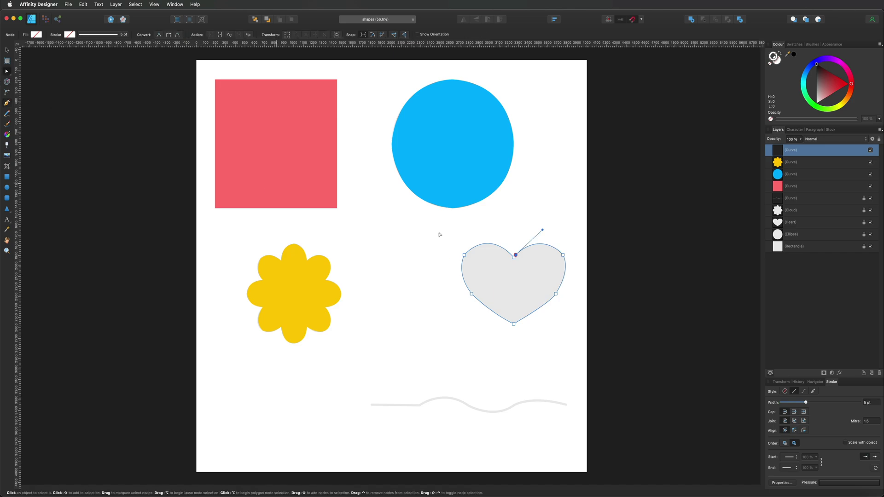
pyautogui.click(515, 257)
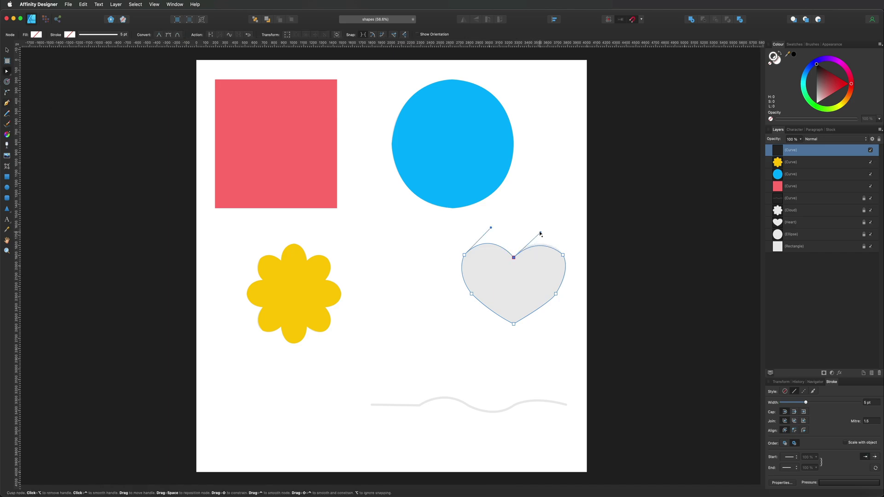
# - Adjust the curve handle at the heart's top notch to match the right lobe, fill the heart red, and deselect it
pyautogui.moveTo(540, 230); pyautogui.dragTo(540, 229)
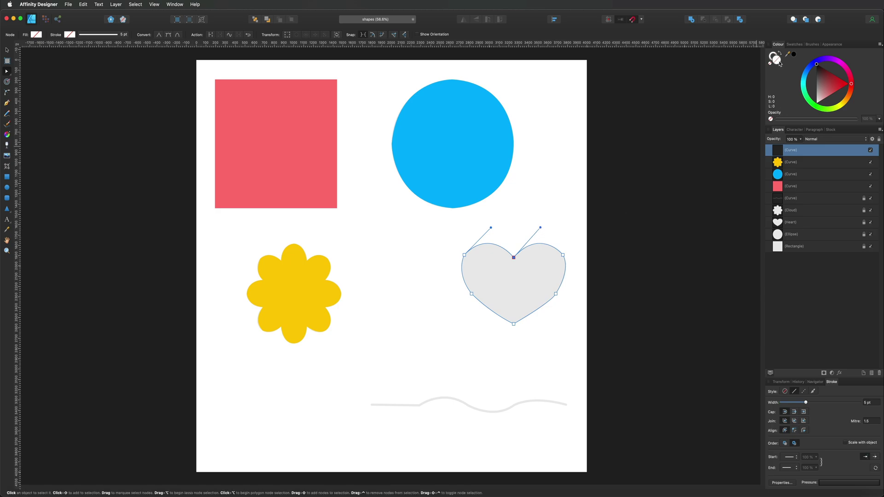
pyautogui.click(845, 84)
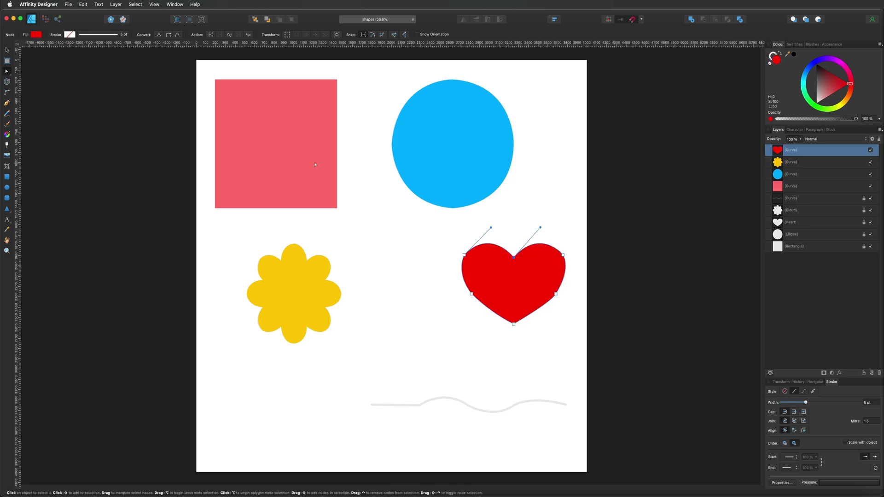
pyautogui.click(7, 50)
pyautogui.click(42, 75)
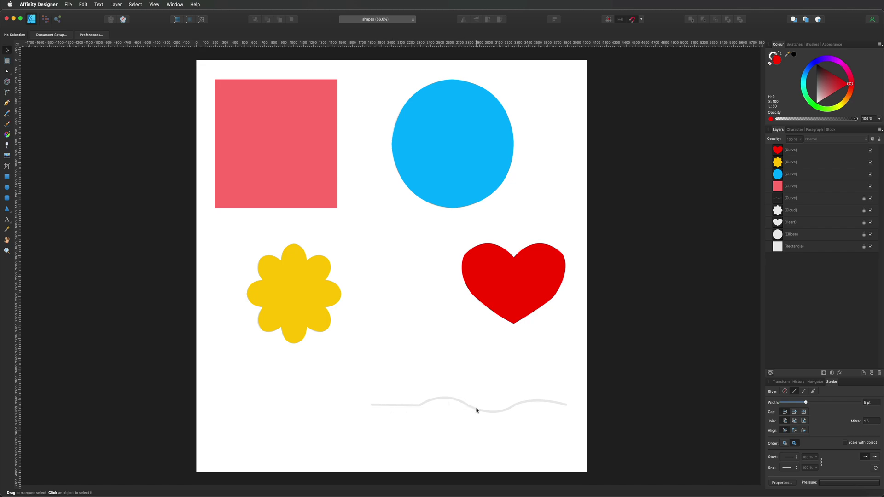
# - Start a Pen tool path along the wavy line's straight part and curve it over the first crest, removing the new node's leading handle
pyautogui.click(7, 103)
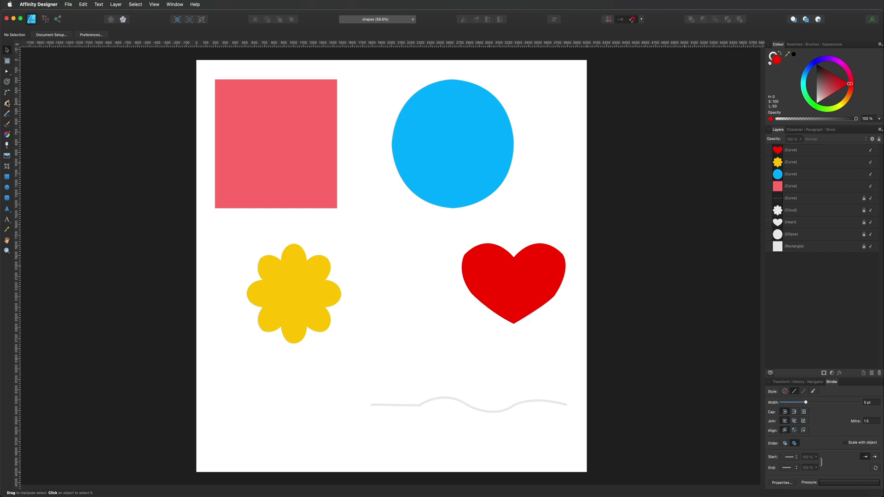
pyautogui.click(373, 407)
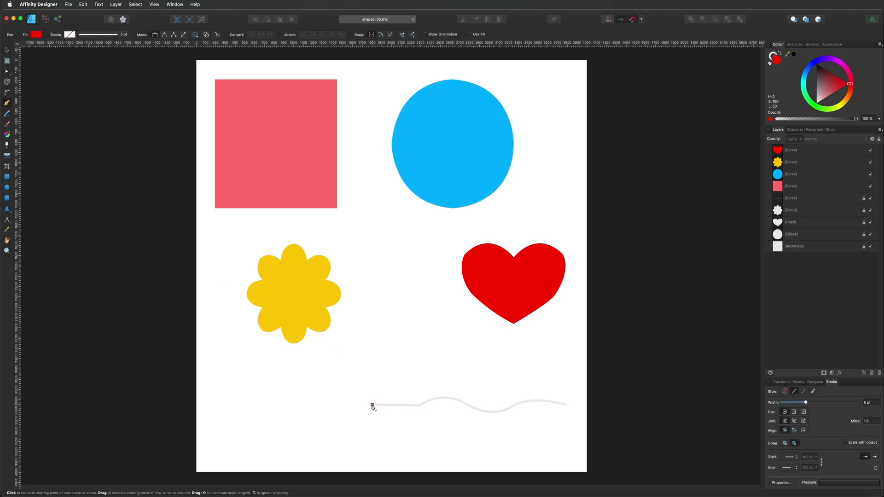
pyautogui.click(372, 406)
pyautogui.click(420, 406)
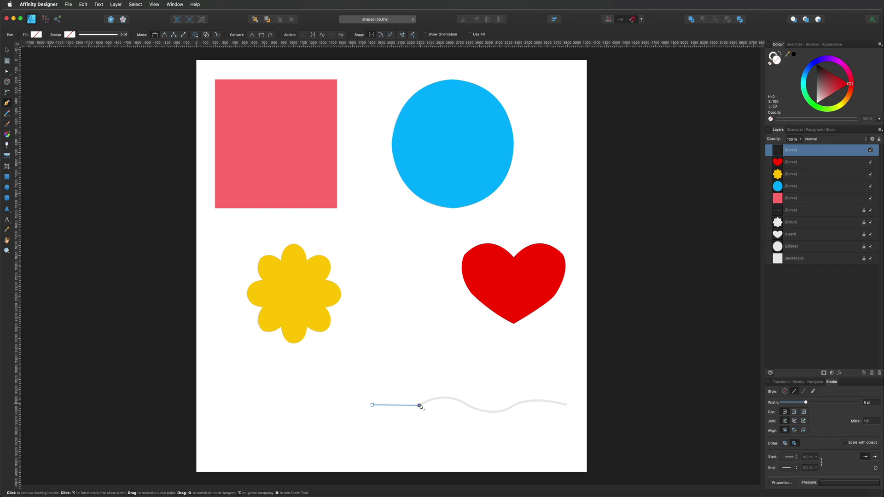
pyautogui.click(467, 405)
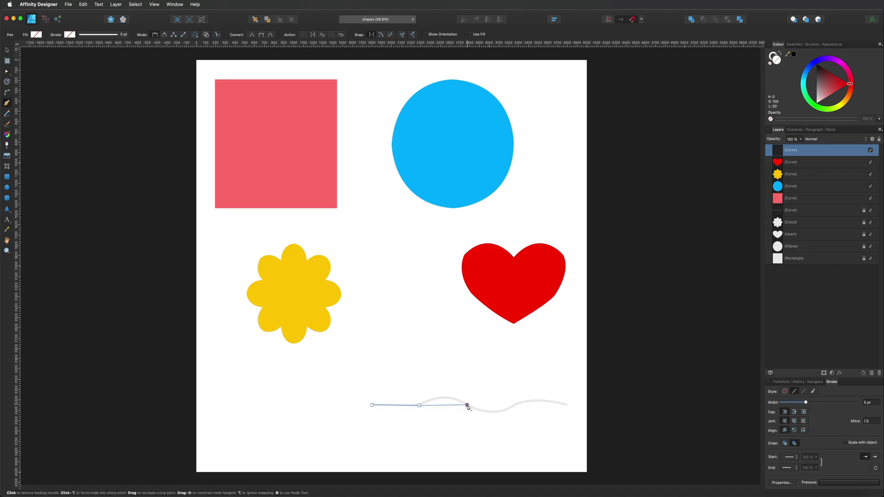
pyautogui.moveTo(468, 405); pyautogui.dragTo(492, 421)
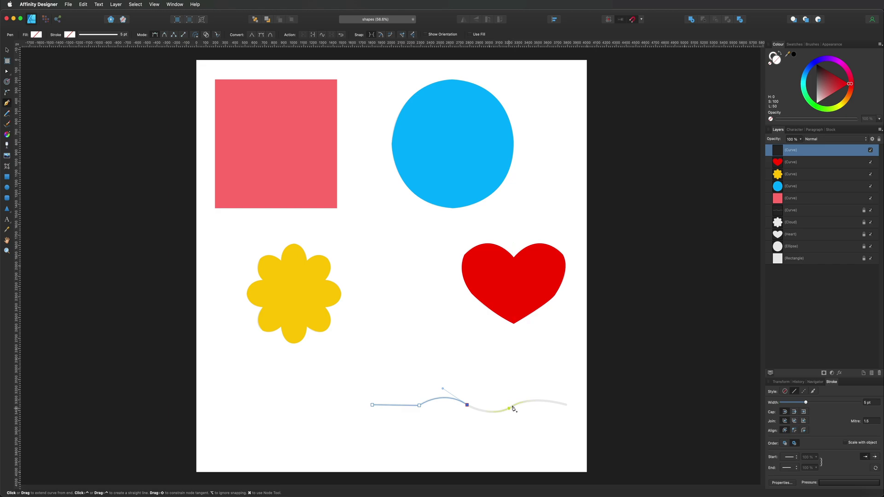
# - Trace the wavy line's dip and final crest with two curved nodes, removing the first one's leading handle, and end the path open
pyautogui.click(514, 406)
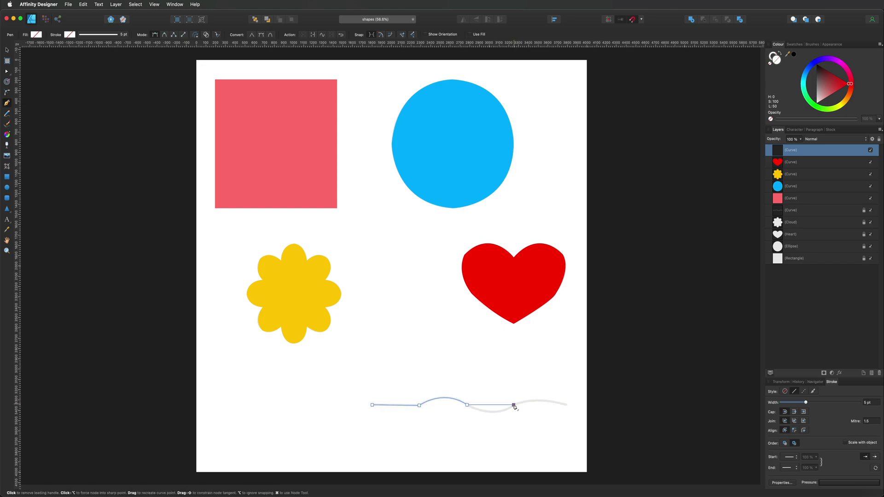
pyautogui.press('super+z')
pyautogui.click(514, 405)
pyautogui.moveTo(514, 405); pyautogui.dragTo(534, 390)
pyautogui.click(514, 406)
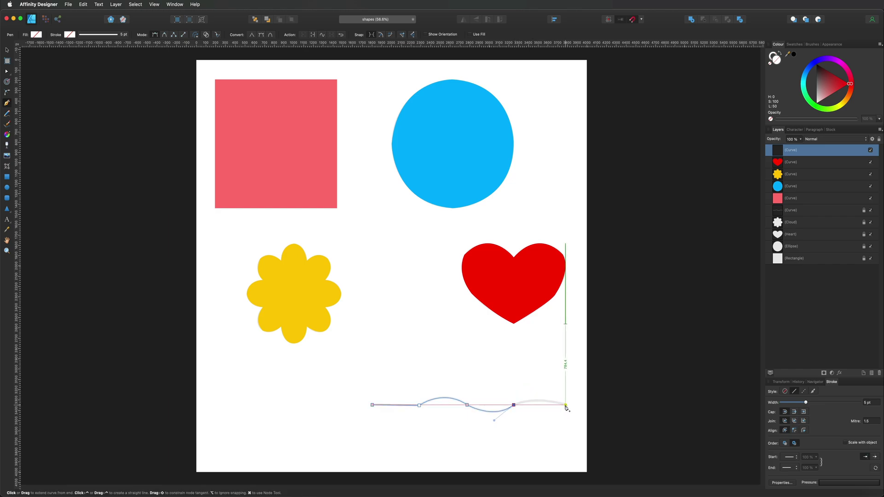
pyautogui.moveTo(566, 406); pyautogui.dragTo(600, 417)
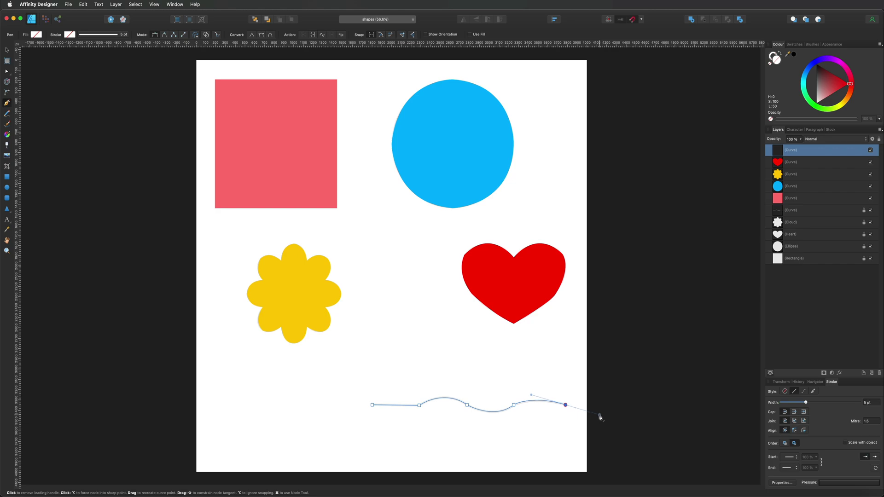
pyautogui.press('Escape')
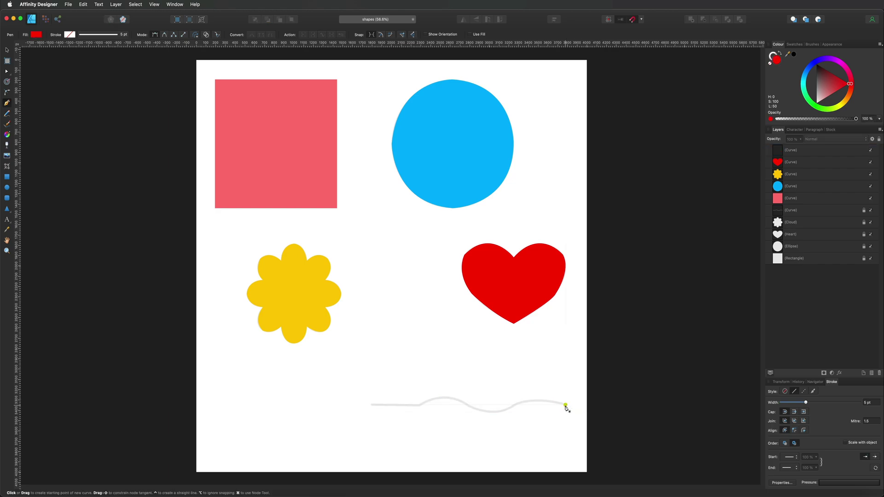
# - Select the traced wavy line, give it a black stroke, and deselect it
pyautogui.click(7, 49)
pyautogui.click(546, 404)
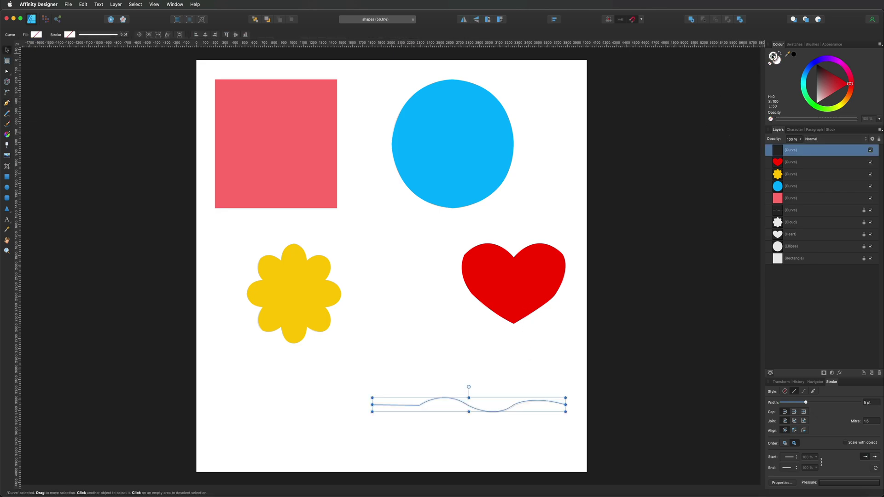
pyautogui.click(794, 53)
pyautogui.click(698, 81)
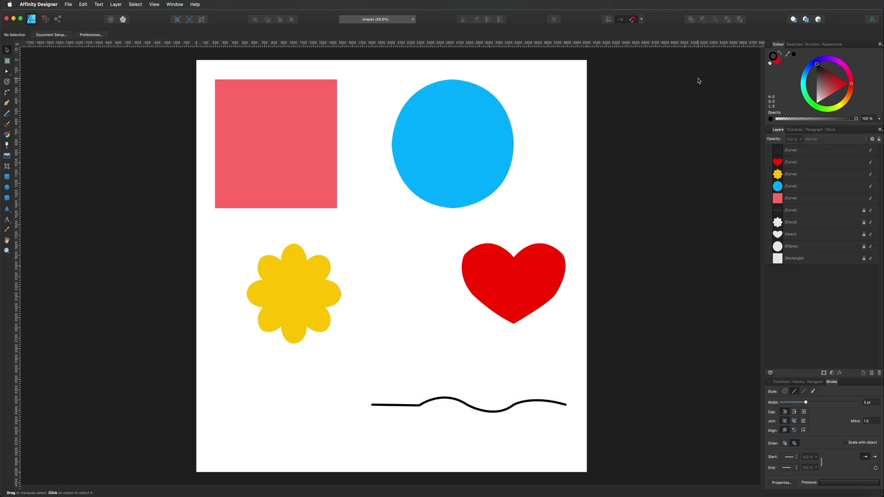